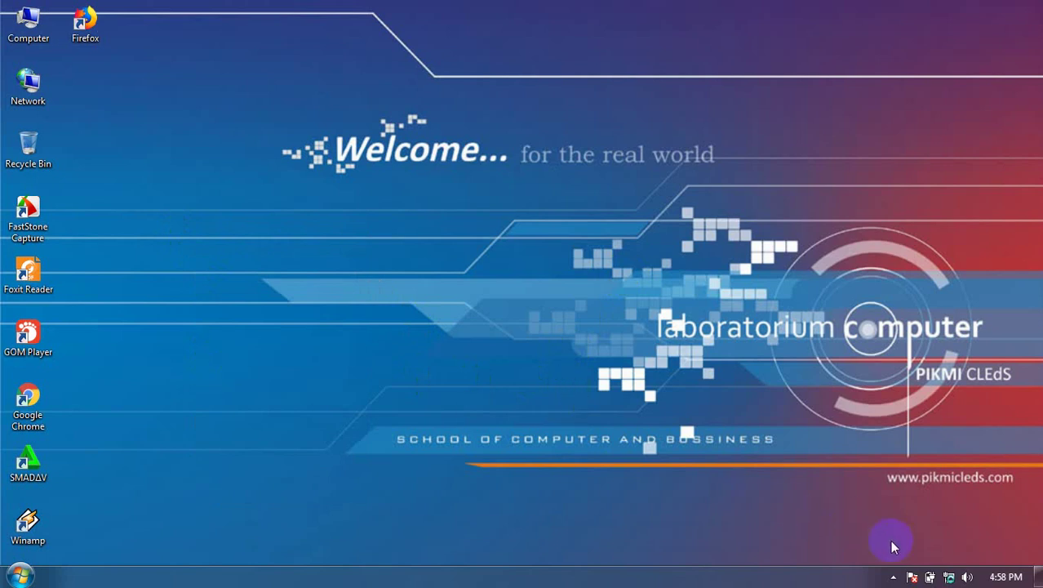
# Give the wired Local Area Connection static IPv4 192.168.0.253 with subnet mask 255.255.255.0
pyautogui.click(949, 576)
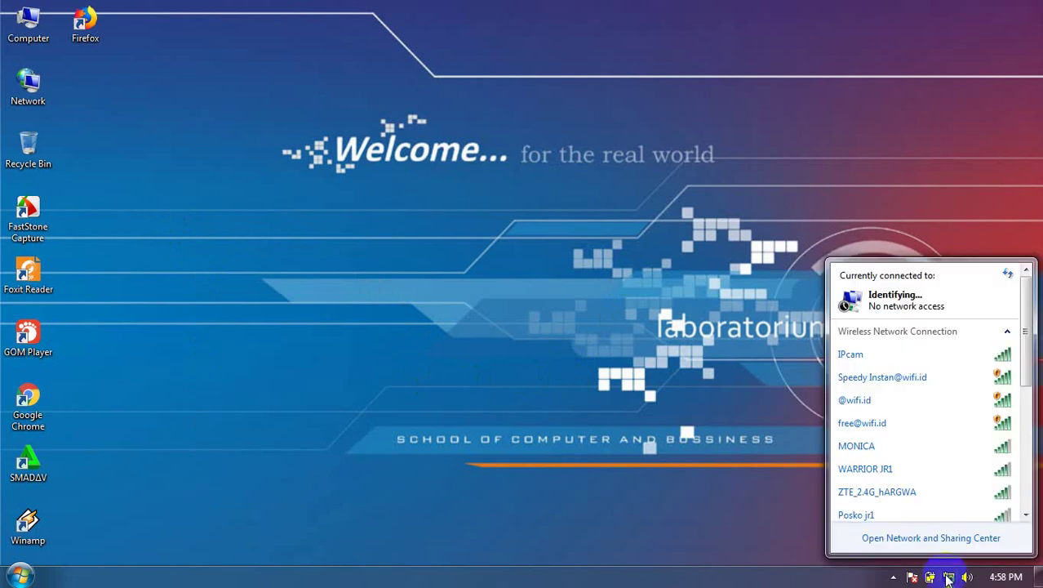
pyautogui.click(925, 539)
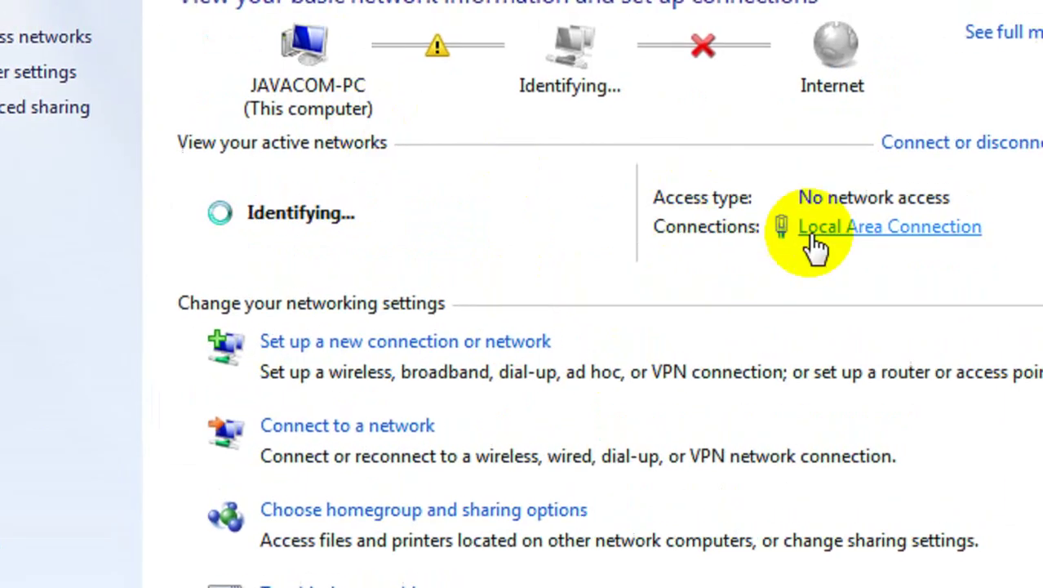
pyautogui.click(804, 234)
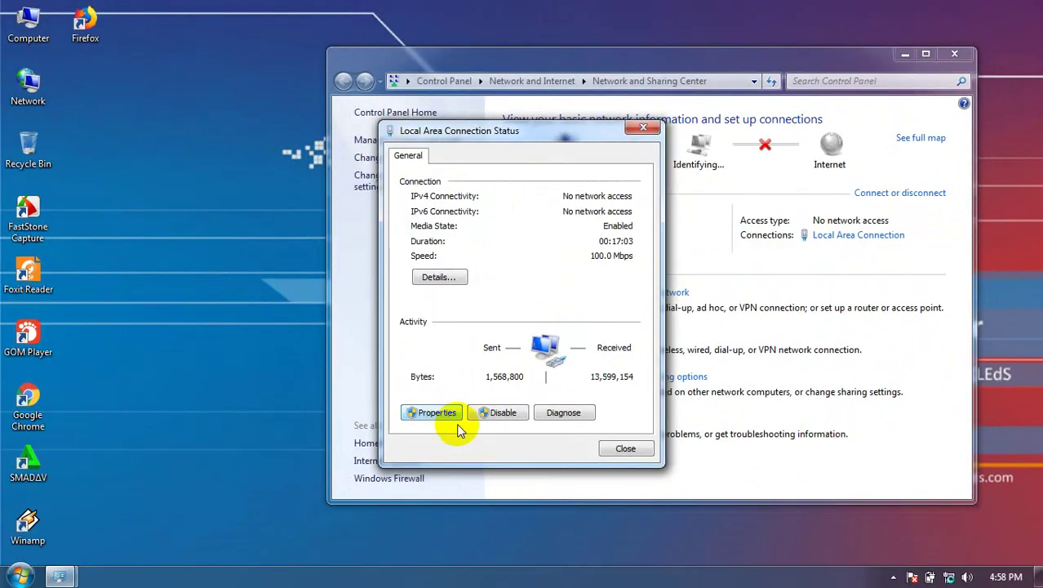
pyautogui.click(454, 414)
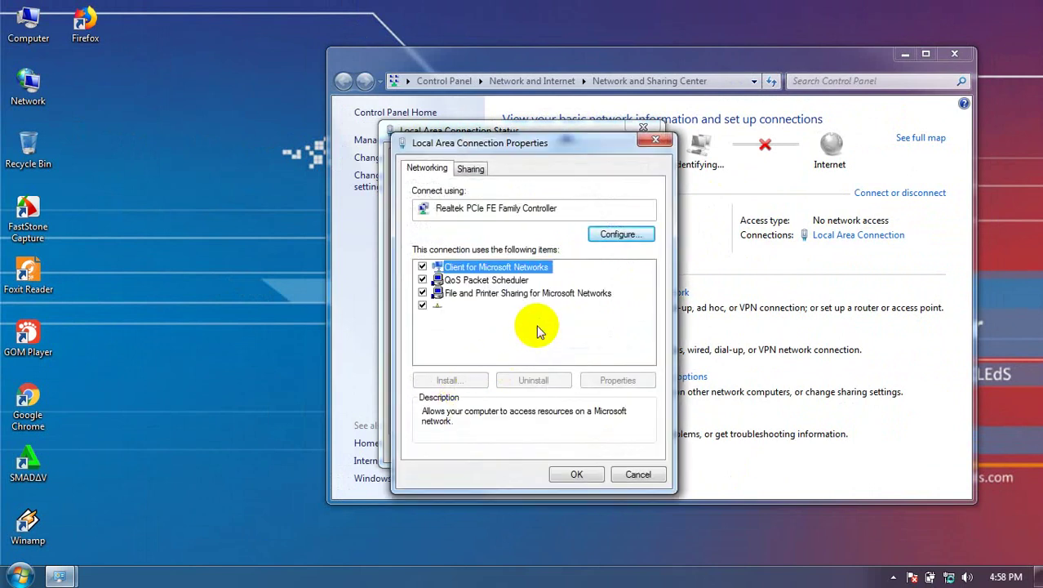
pyautogui.doubleClick(536, 319)
pyautogui.click(450, 311)
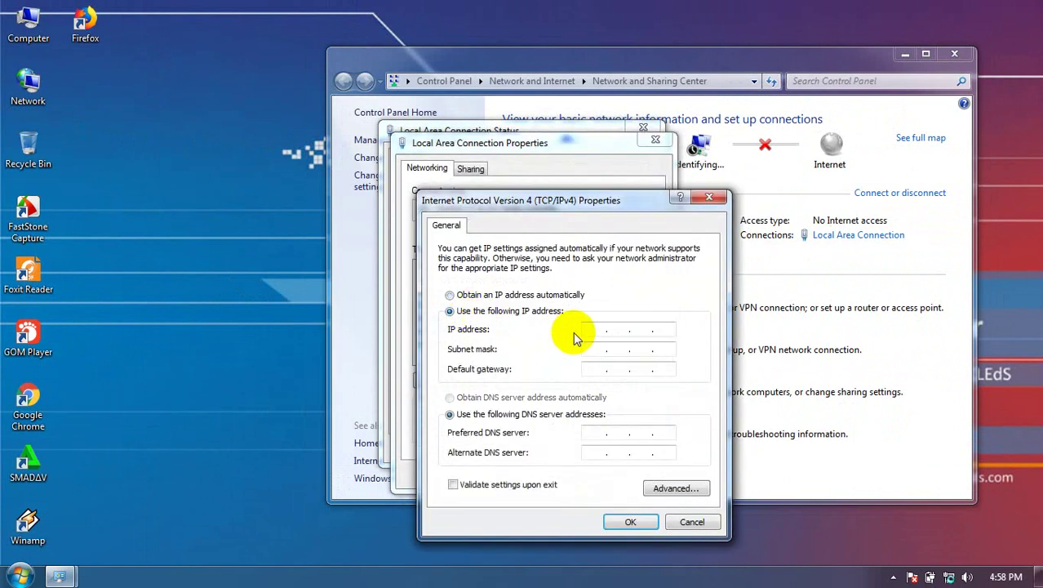
pyautogui.click(586, 330)
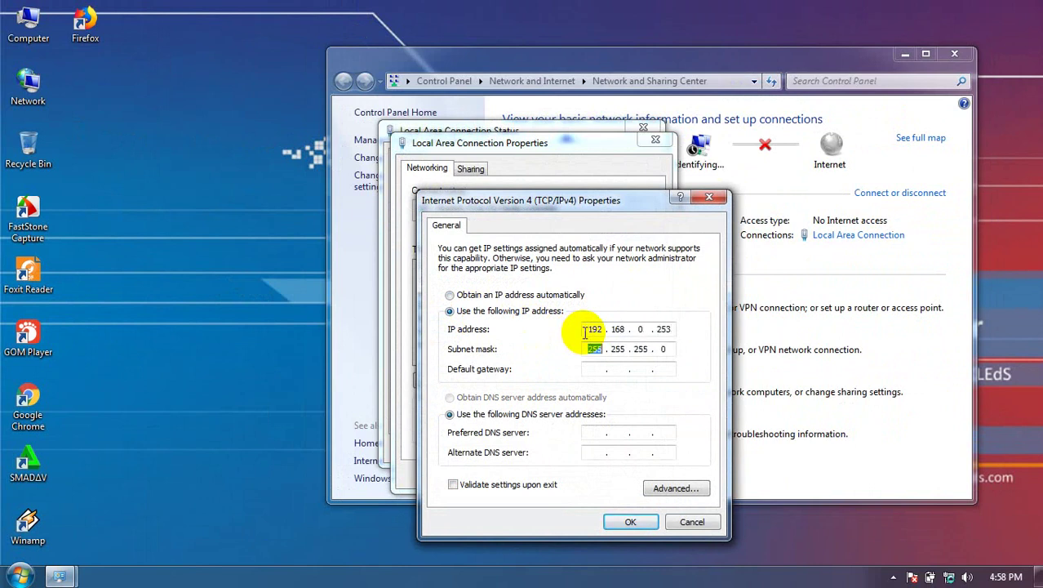
pyautogui.click(631, 523)
# Close the connection properties, status and Network and Sharing Center windows, then launch Google Chrome
pyautogui.click(577, 475)
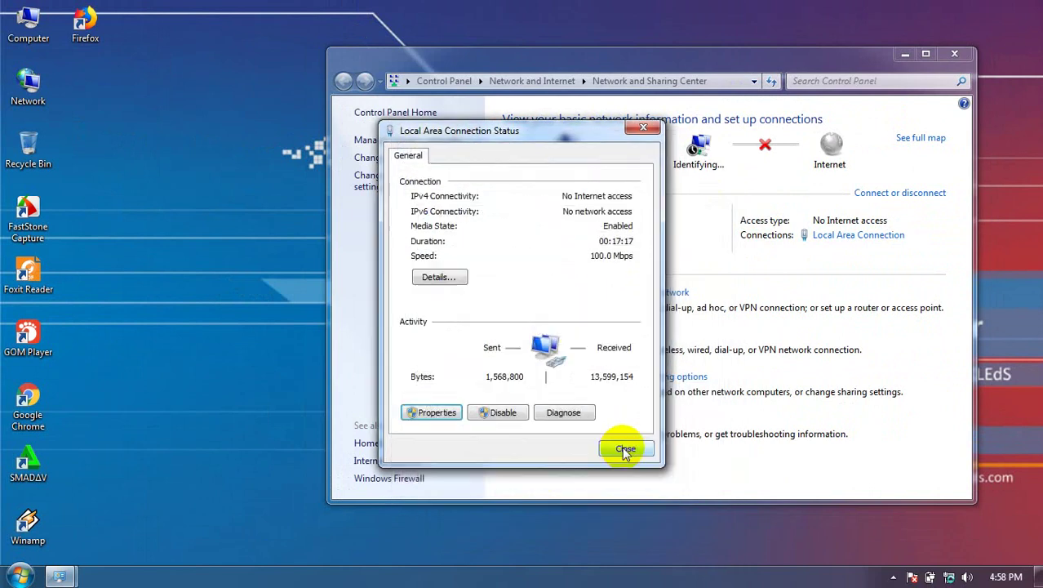
pyautogui.click(625, 450)
pyautogui.click(953, 57)
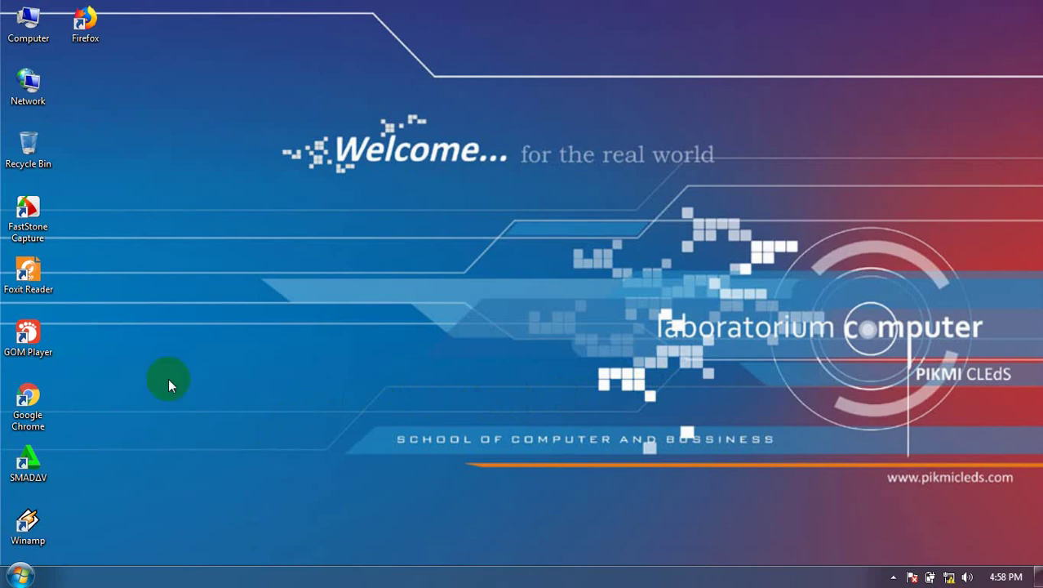
pyautogui.doubleClick(27, 400)
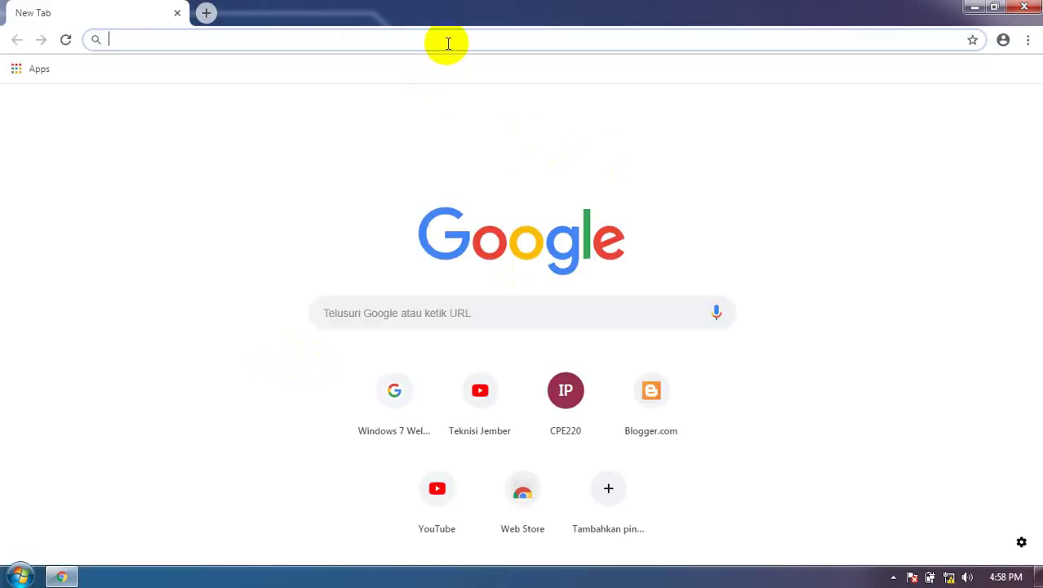
# Load the CPE220 web interface at 192.168.0.254 in Chrome
pyautogui.write('192')
pyautogui.press('Right')
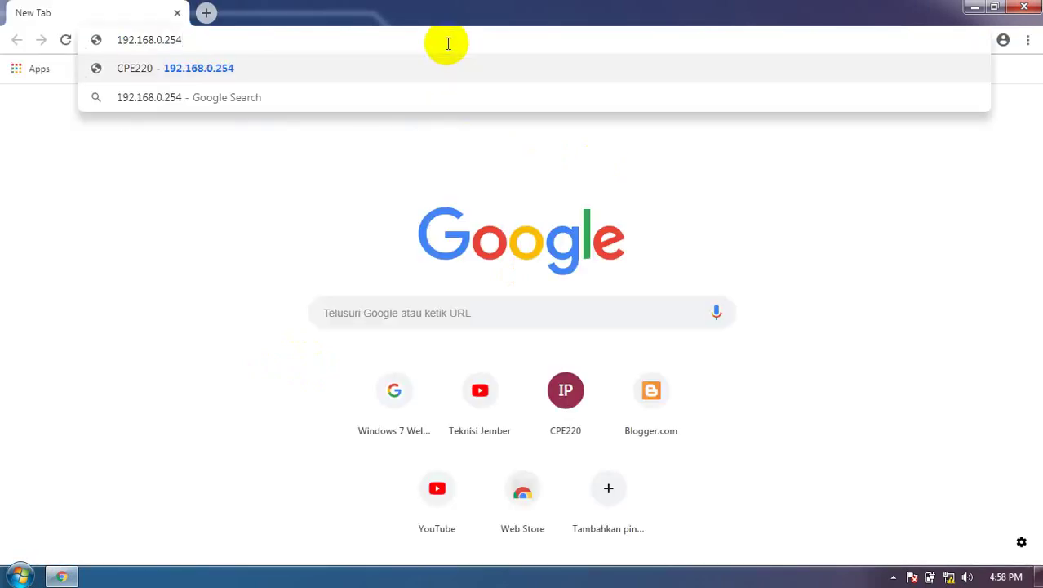
pyautogui.press('Return')
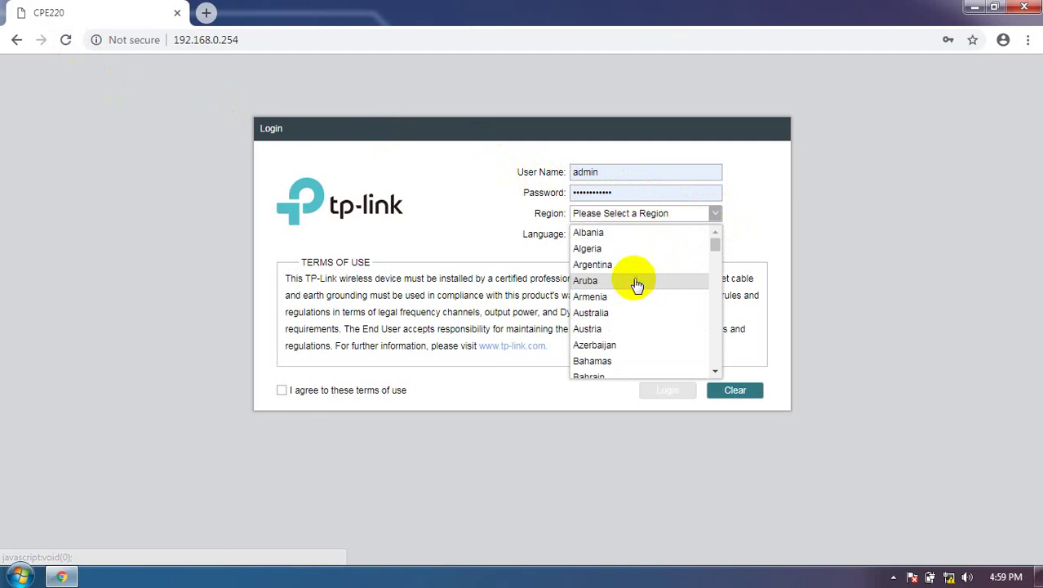
# Log in with region Indonesia, the password retyped, and the terms of use accepted
pyautogui.scroll(-15, 630, 294)
pyautogui.scroll(-3, 625, 317)
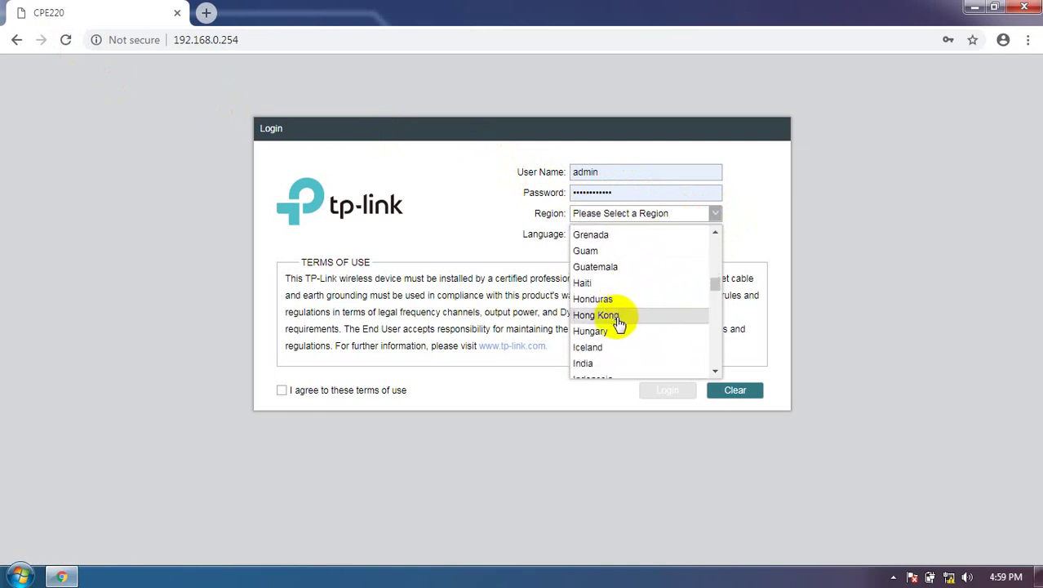
pyautogui.click(608, 302)
pyautogui.doubleClick(625, 196)
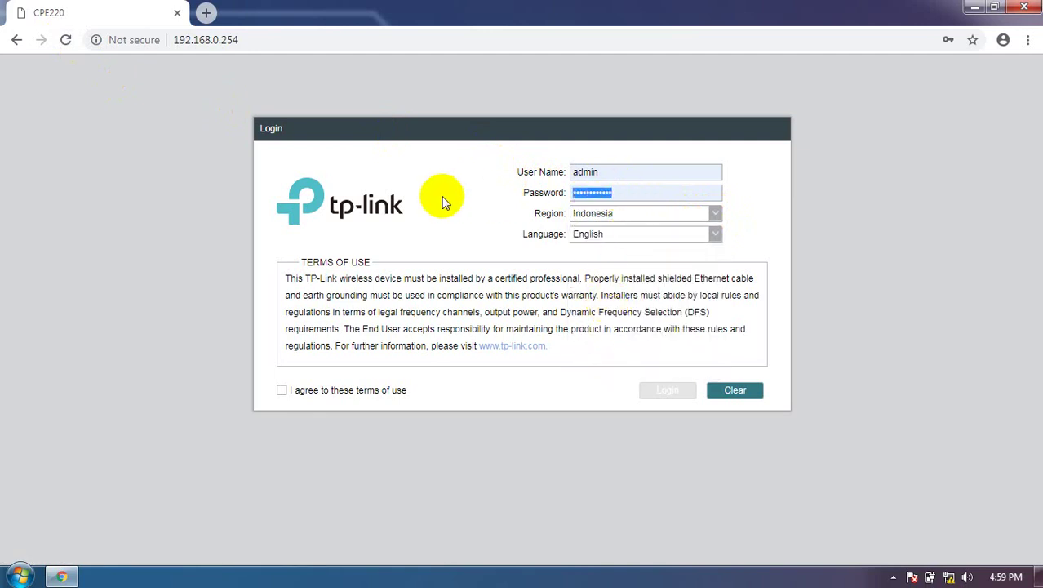
pyautogui.write('admin')
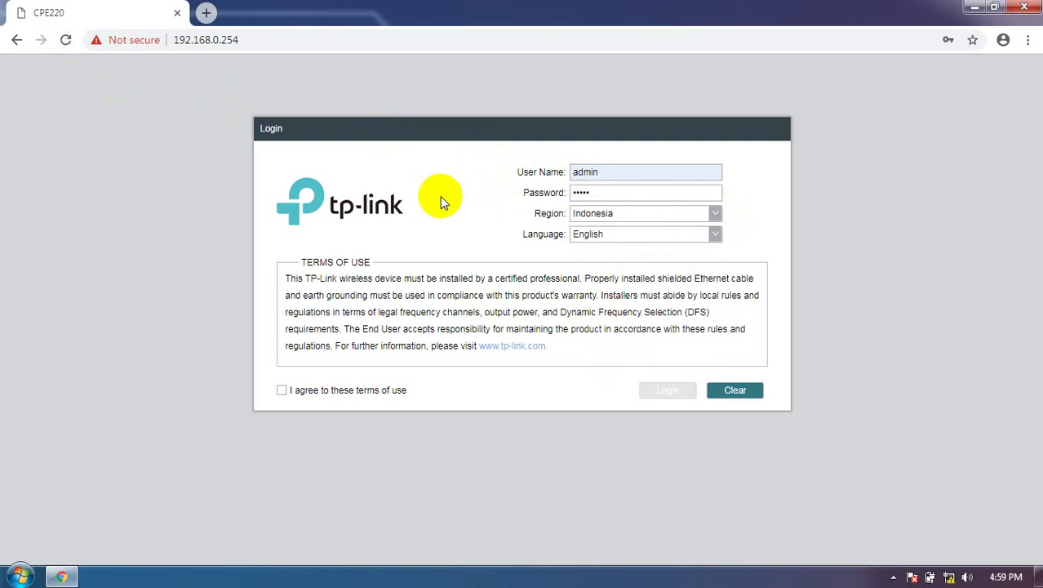
pyautogui.click(281, 390)
pyautogui.click(659, 394)
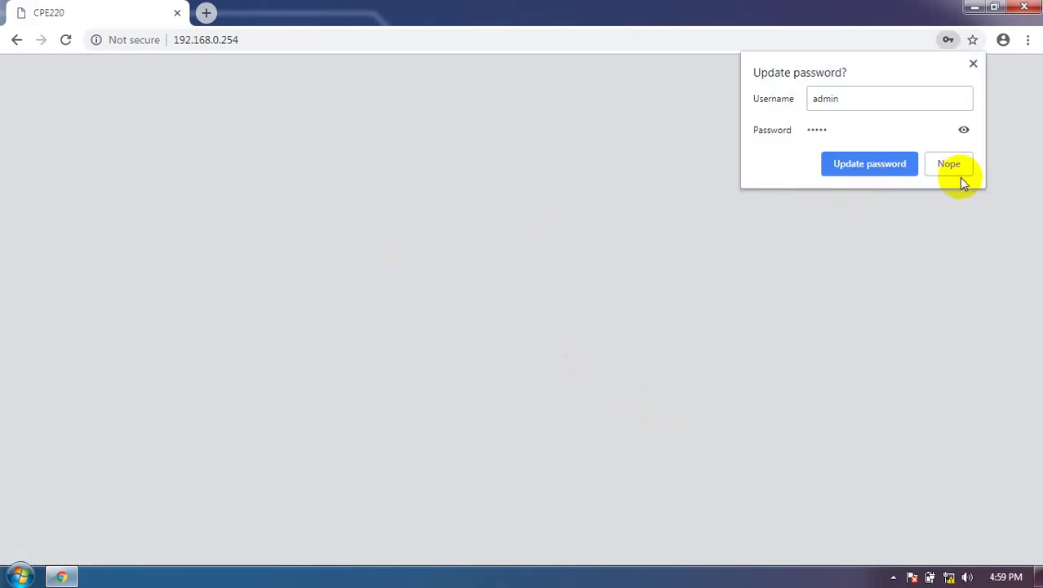
# Decline Chrome's password update and save the new CPE220 account password
pyautogui.click(949, 165)
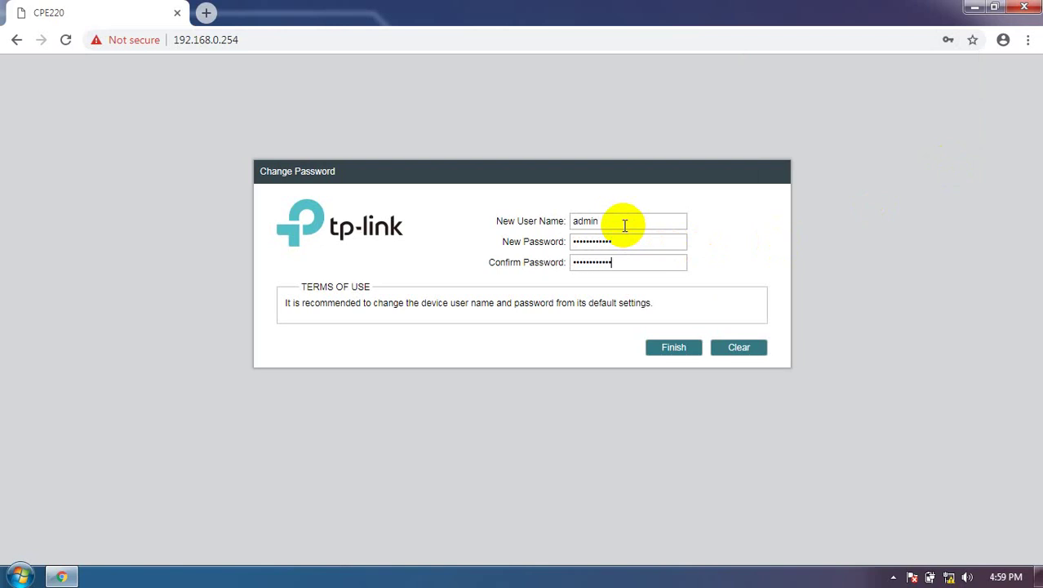
pyautogui.click(671, 352)
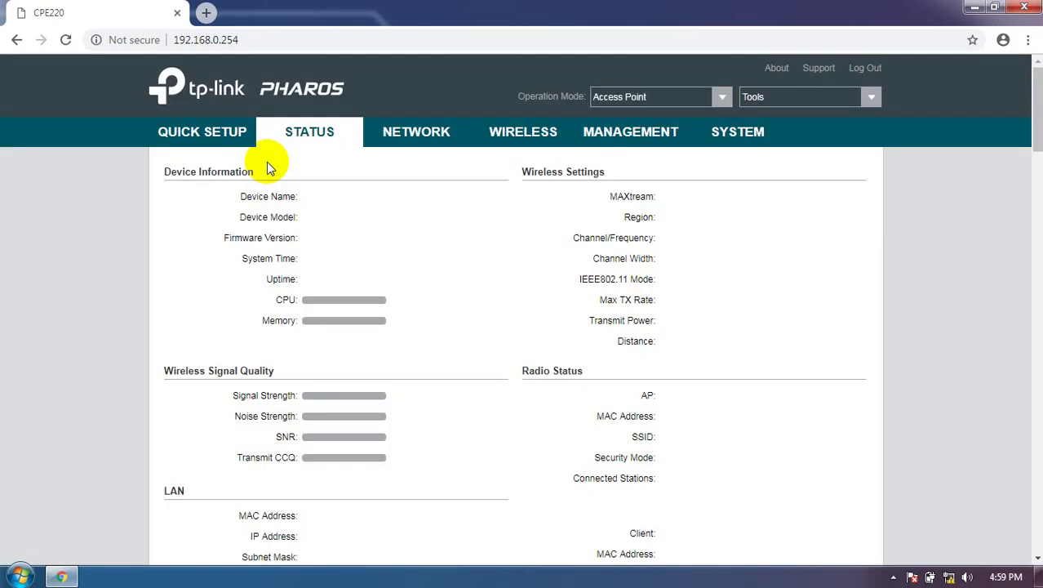
# Run Quick Setup choosing AP Client Router (WISP Client) mode with a Dynamic IP WAN
pyautogui.click(195, 134)
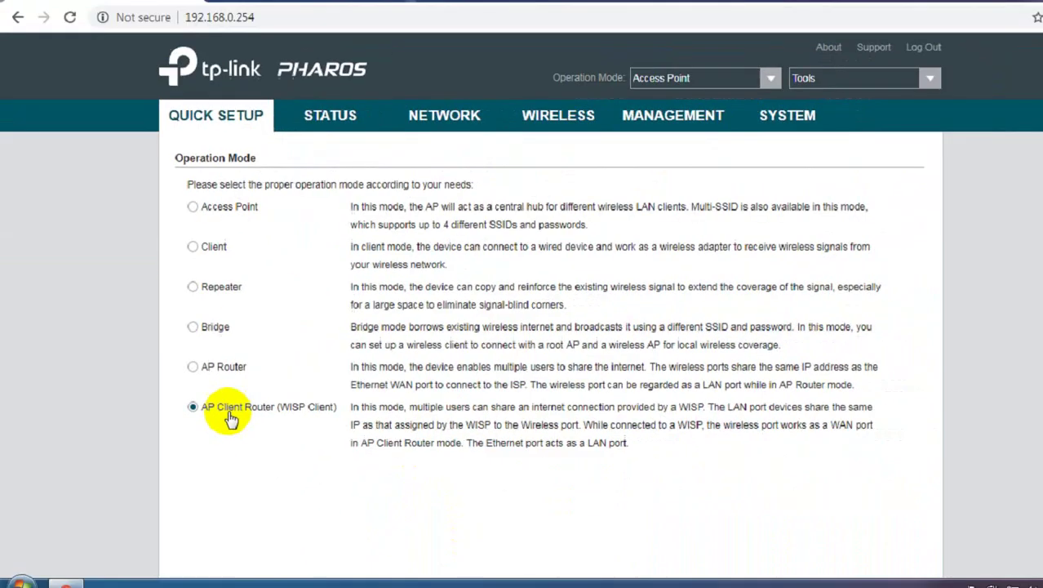
pyautogui.scroll(-2, 571, 457)
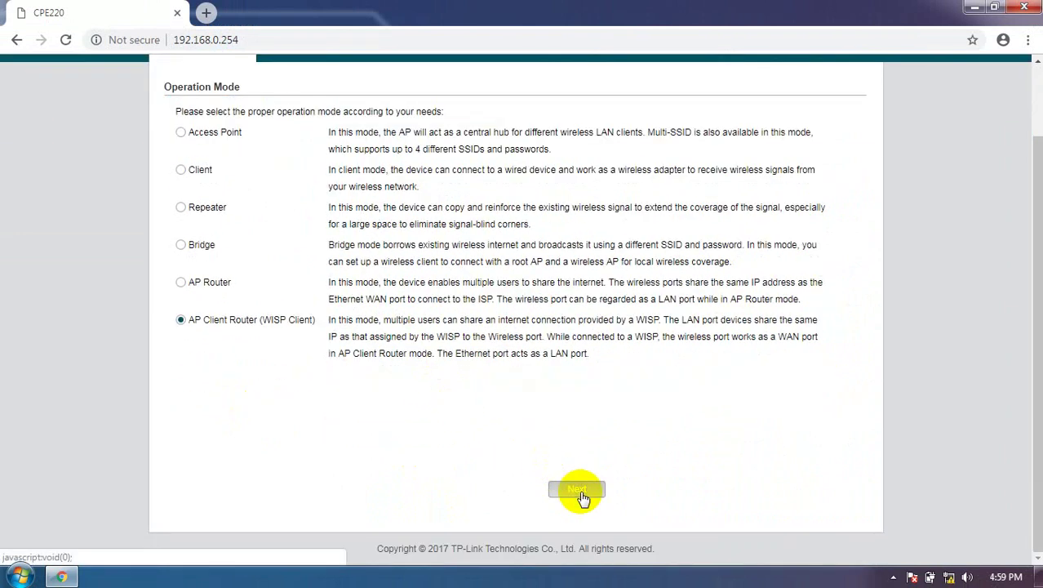
pyautogui.click(577, 490)
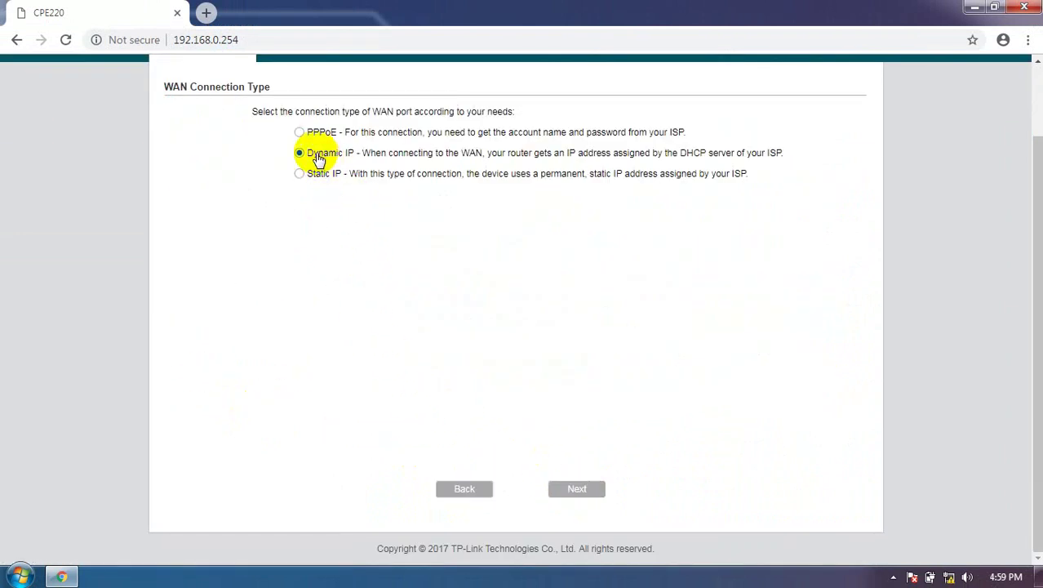
pyautogui.click(574, 494)
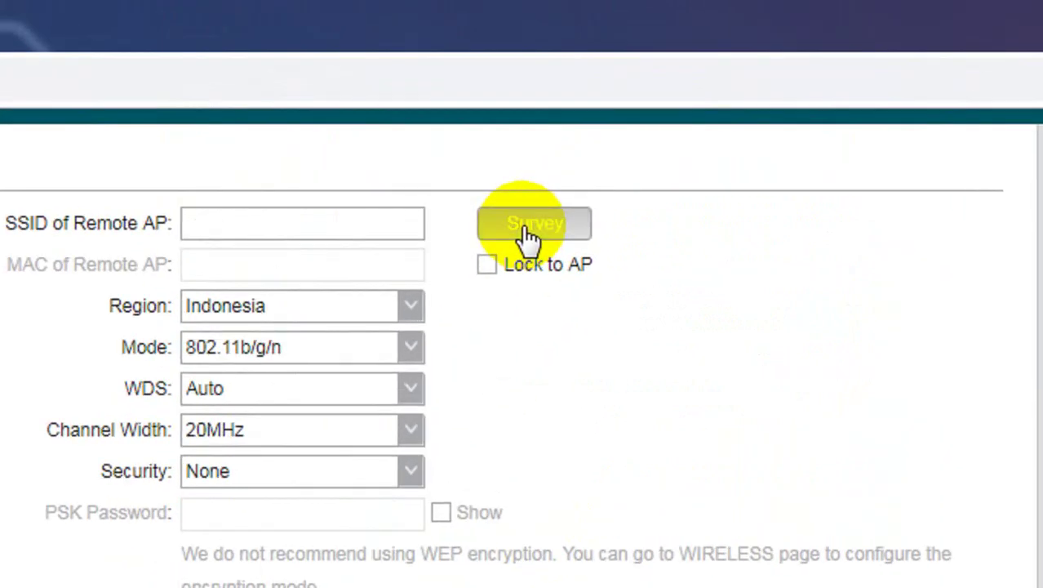
pyautogui.click(526, 232)
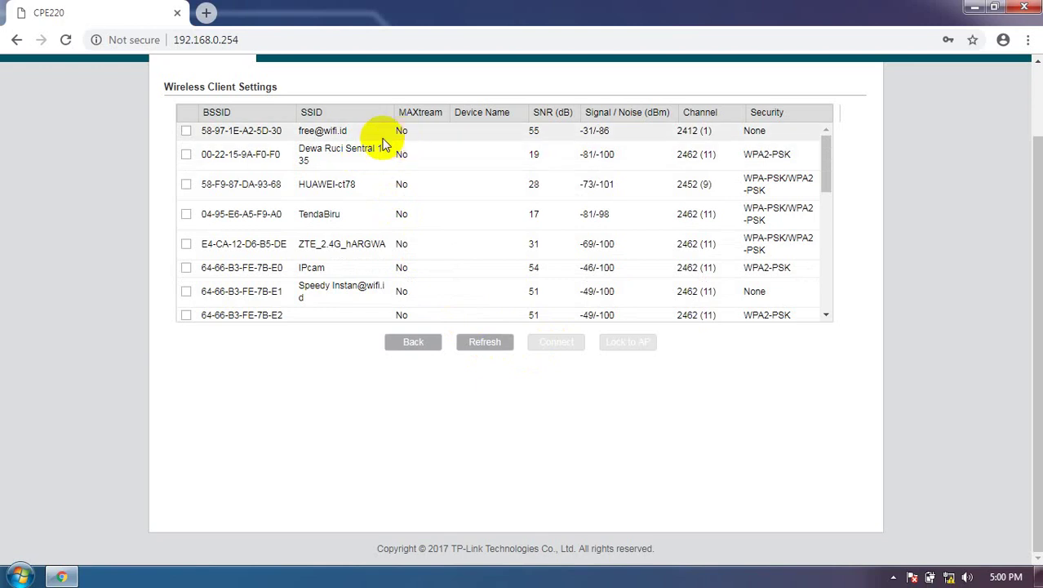
pyautogui.scroll(-10, 423, 194)
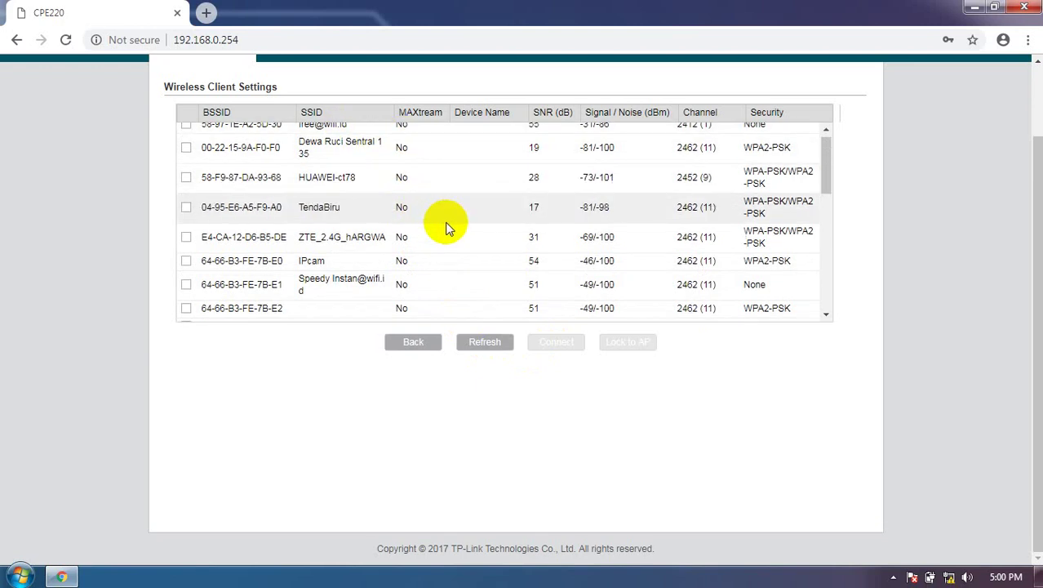
pyautogui.scroll(10, 454, 226)
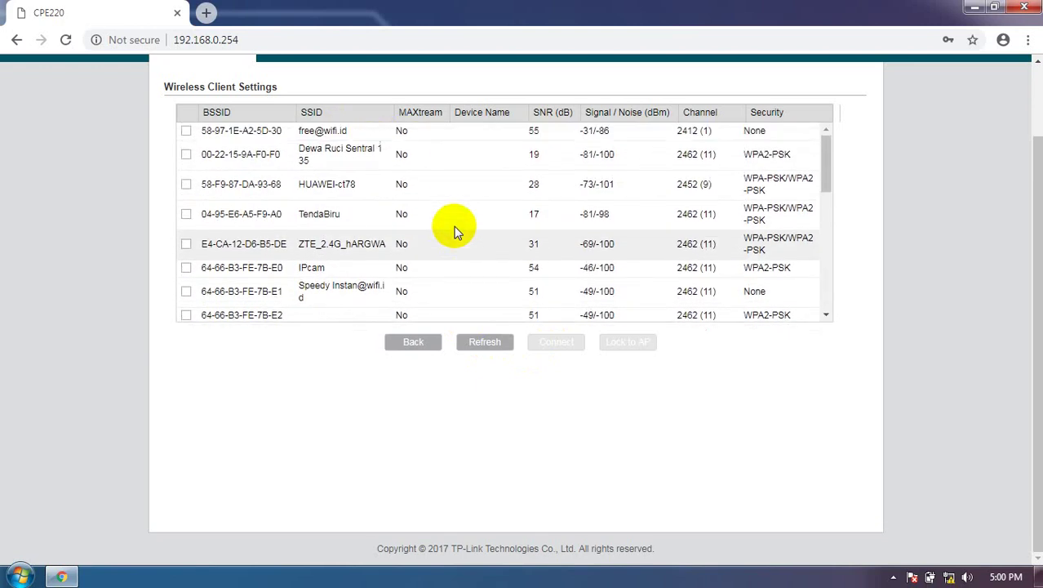
pyautogui.click(487, 343)
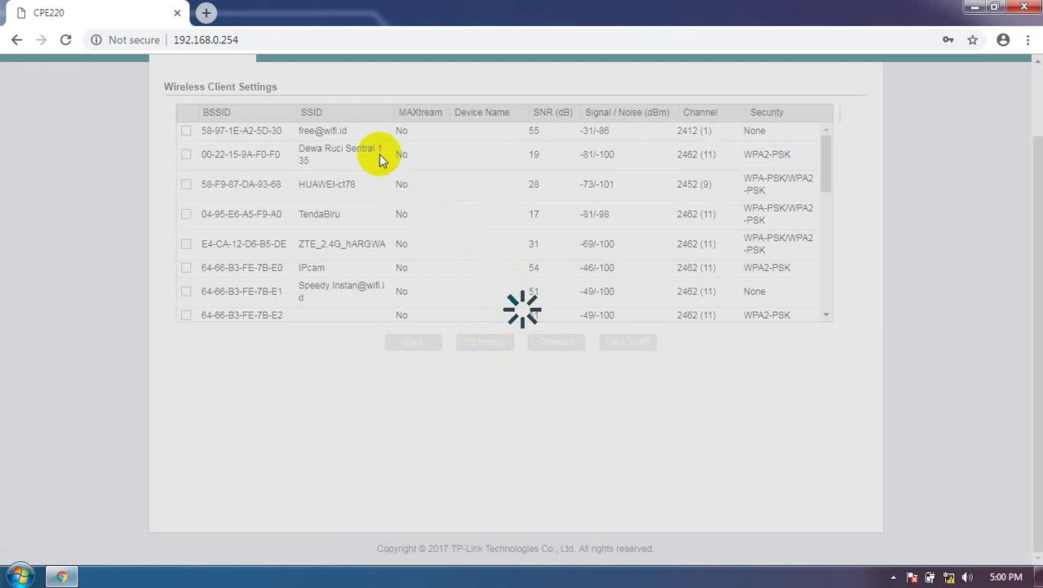
pyautogui.click(949, 576)
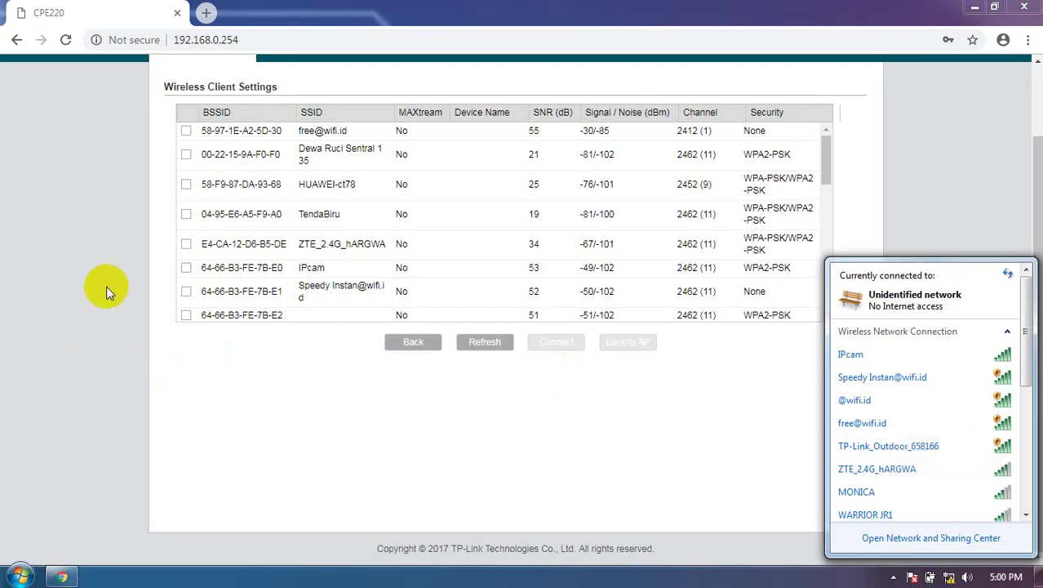
pyautogui.click(78, 202)
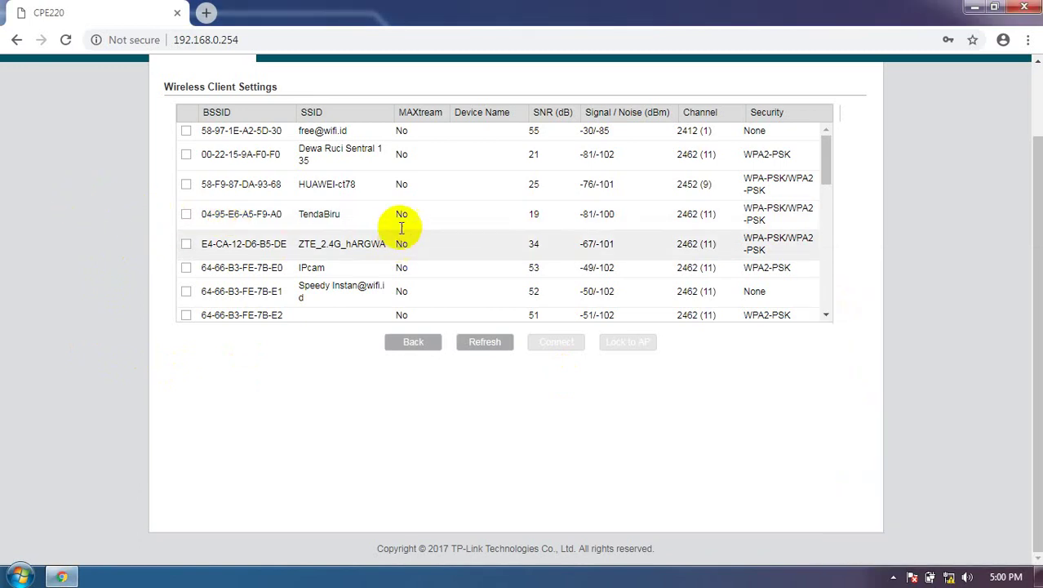
pyautogui.scroll(-5, 402, 229)
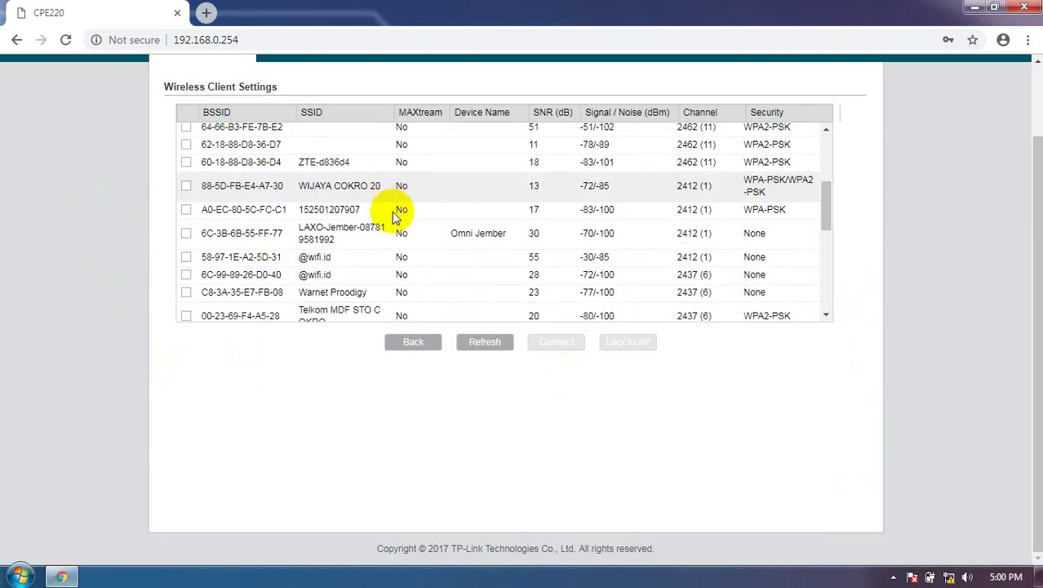
pyautogui.scroll(-1, 396, 214)
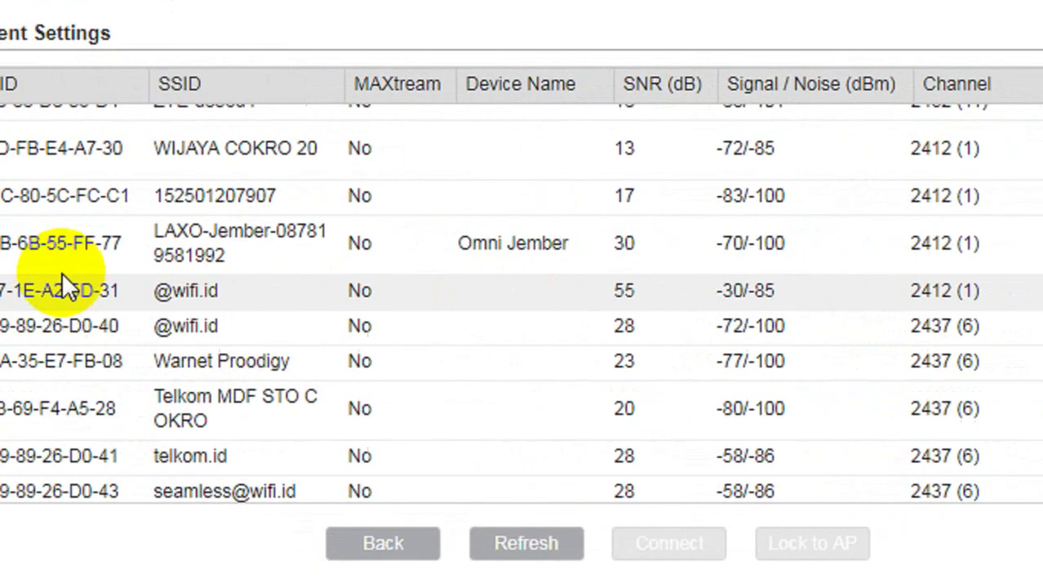
pyautogui.click(204, 289)
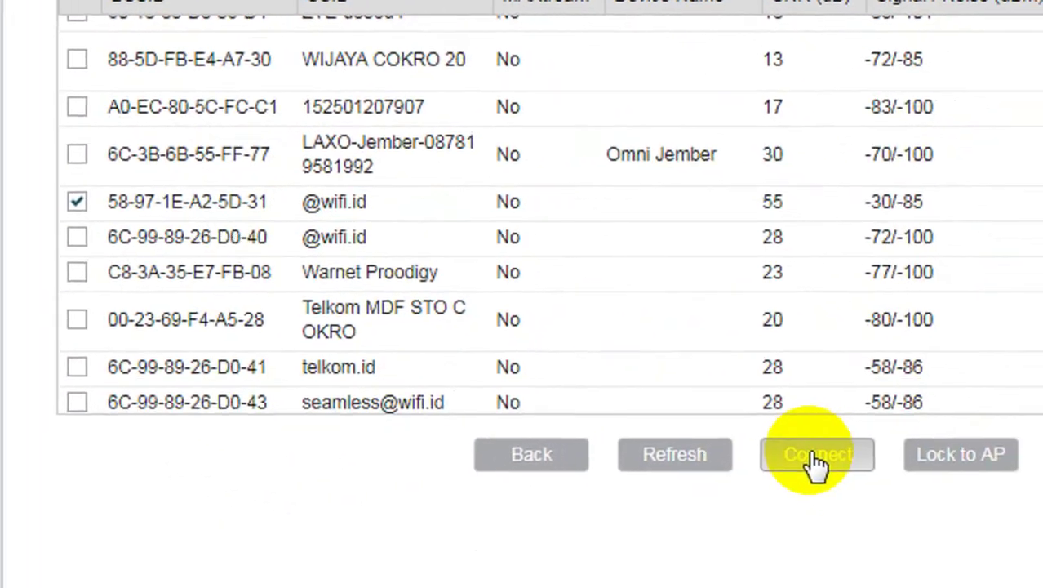
pyautogui.click(886, 489)
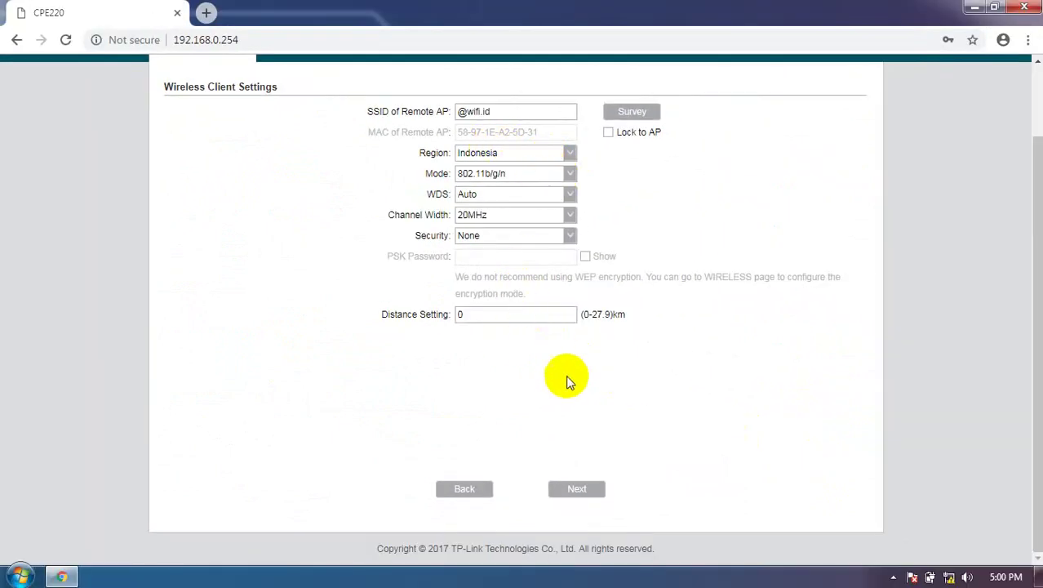
# Replace the default local SSID with 'Teknisi Jember' and confirm the setup summary
pyautogui.click(578, 490)
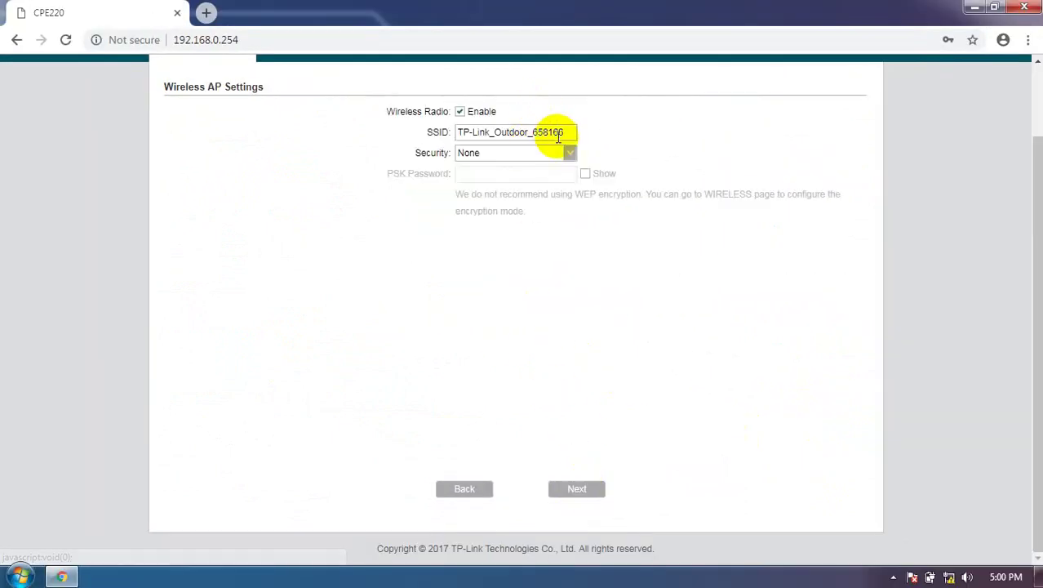
pyautogui.moveTo(571, 131); pyautogui.dragTo(443, 134)
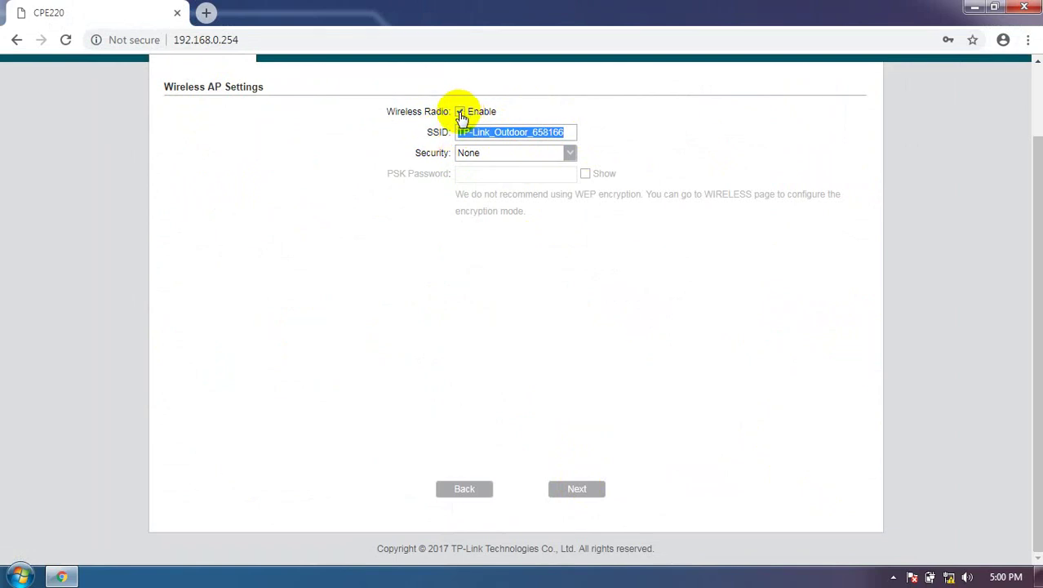
pyautogui.write('Teknisi Jember')
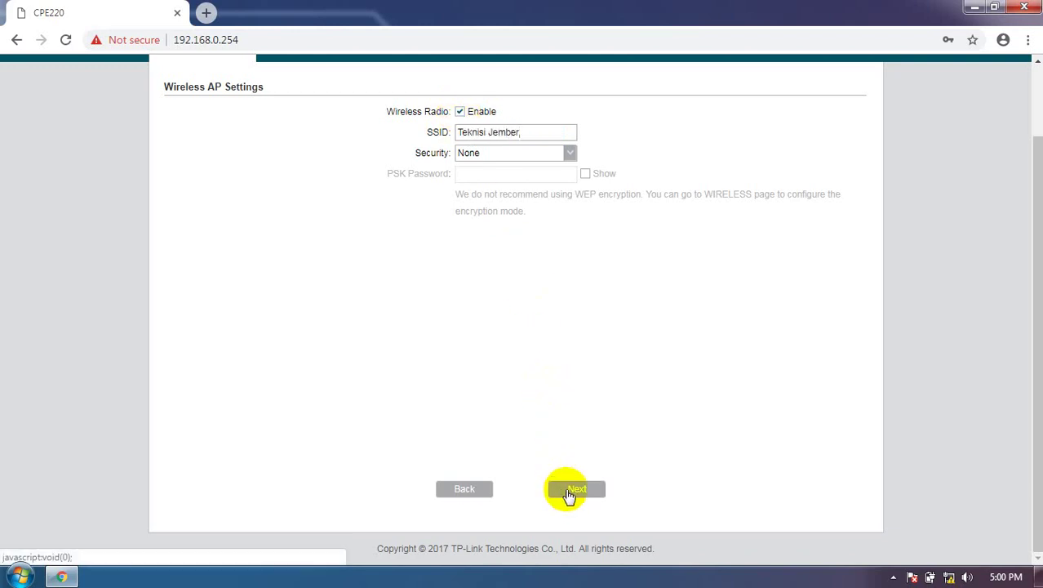
pyautogui.click(569, 490)
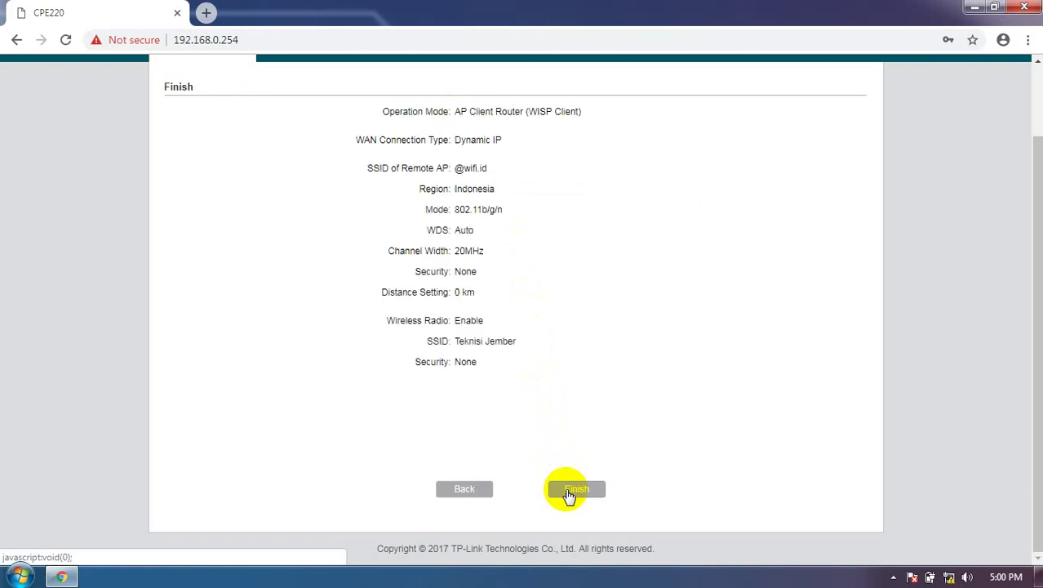
pyautogui.click(569, 490)
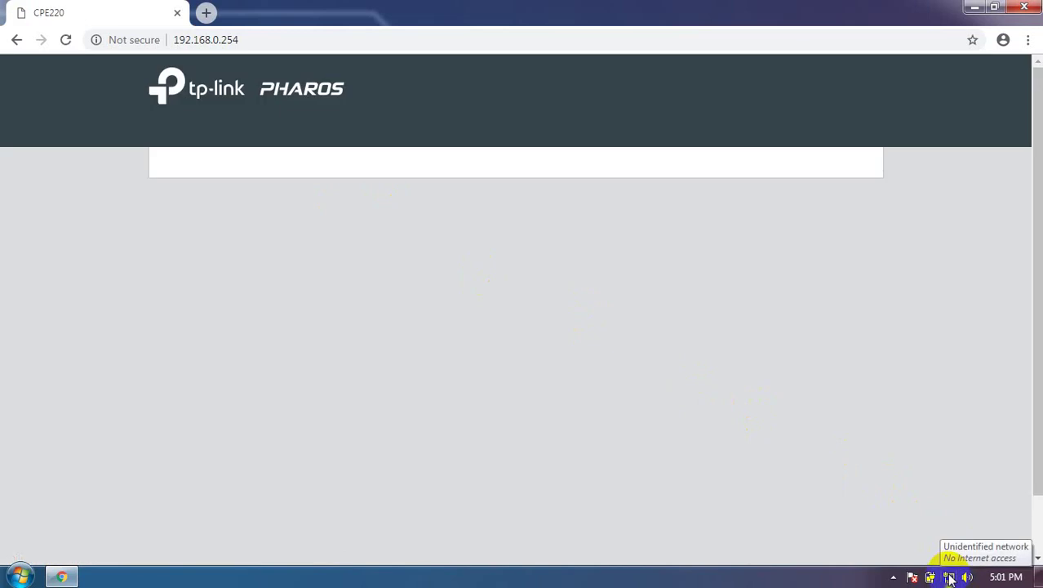
# Show the PC's wireless network list, now including Teknisi Jember
pyautogui.click(949, 575)
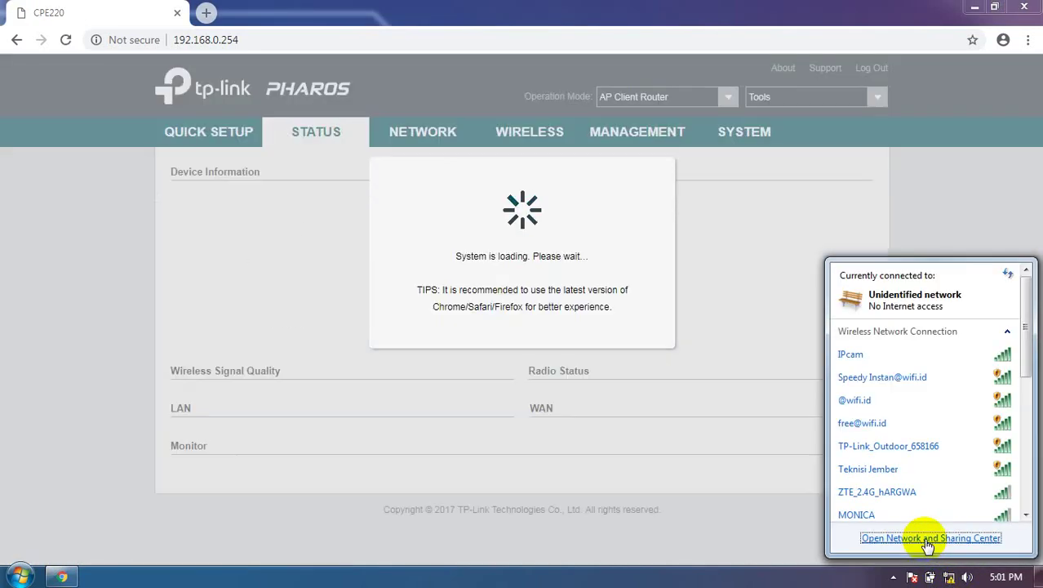
# Set the wired connection's IPv4 to obtain IP and DNS automatically, then close the network windows
pyautogui.click(767, 445)
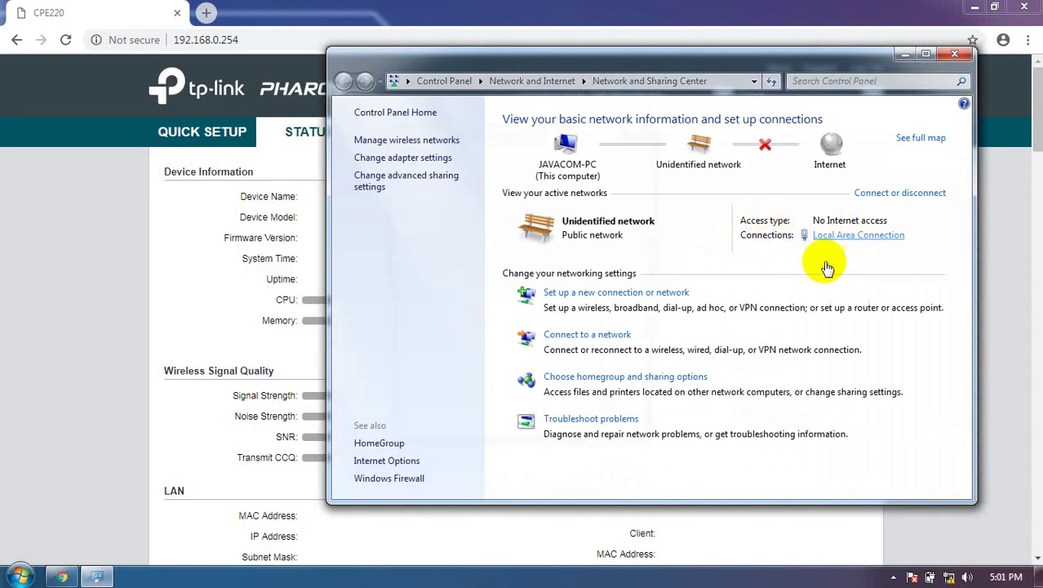
pyautogui.click(857, 235)
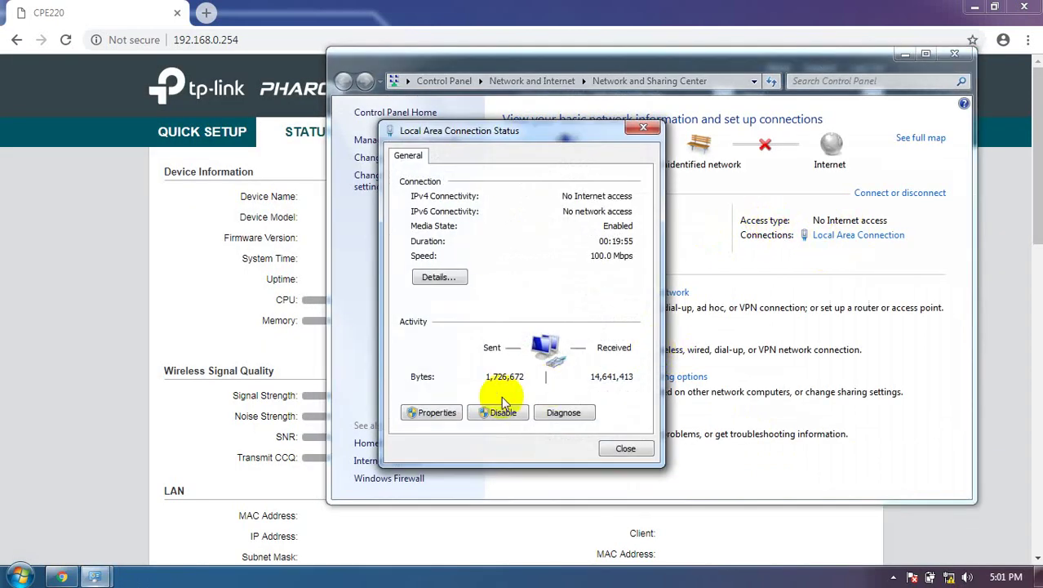
pyautogui.click(437, 413)
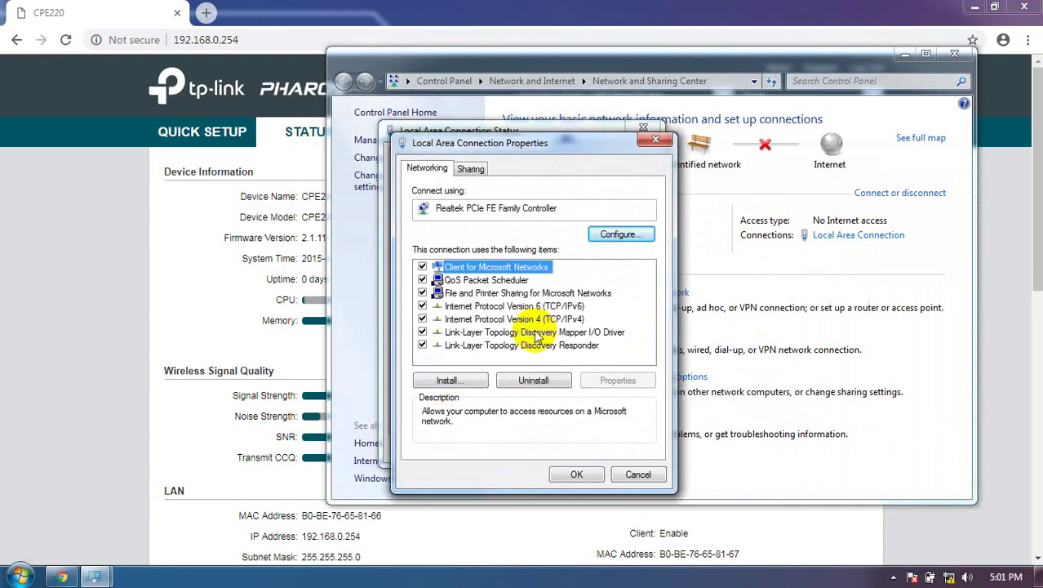
pyautogui.doubleClick(534, 319)
pyautogui.click(450, 295)
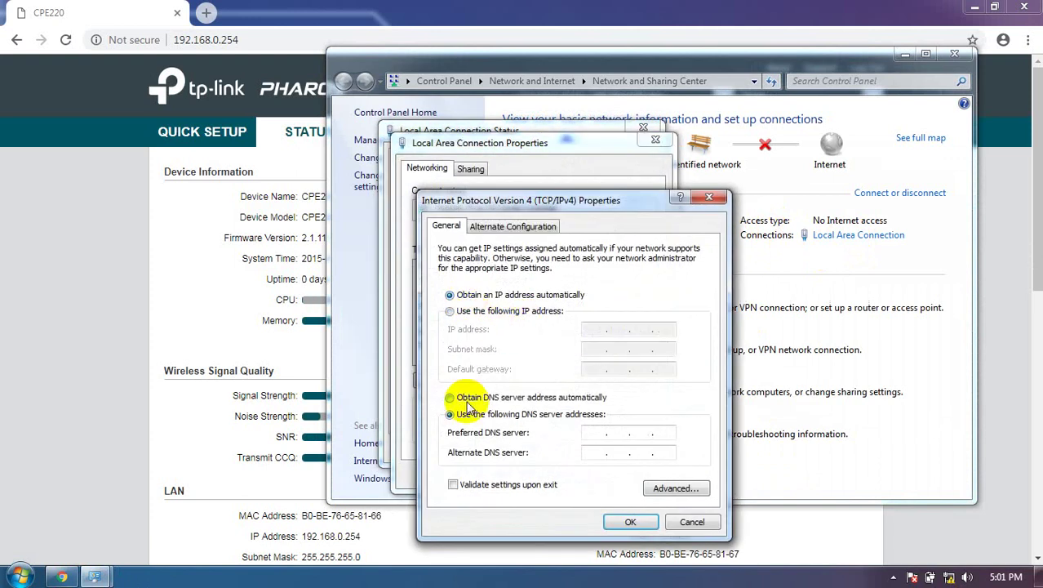
pyautogui.click(450, 397)
pyautogui.click(630, 522)
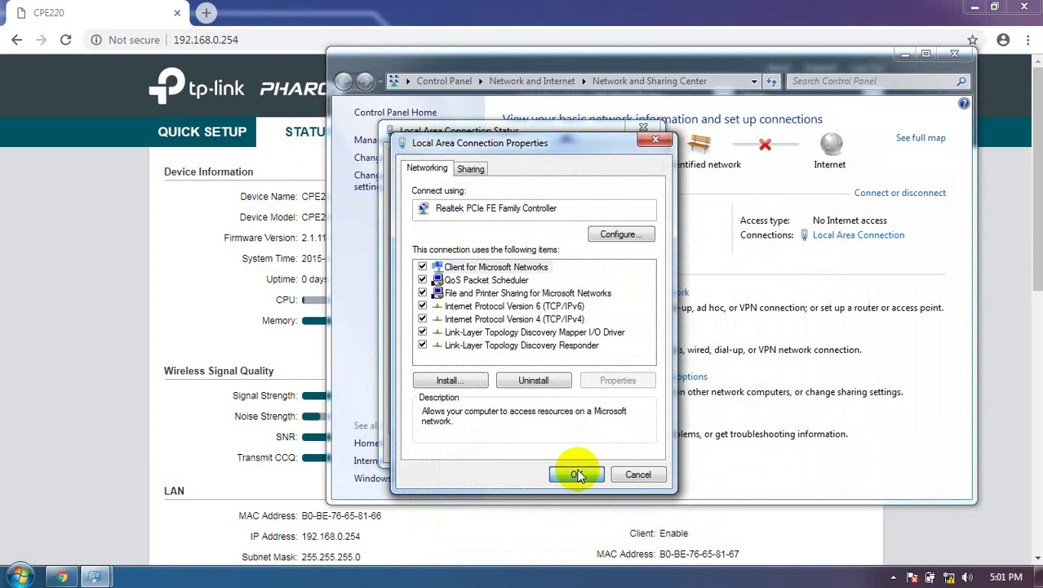
pyautogui.click(576, 474)
pyautogui.click(625, 448)
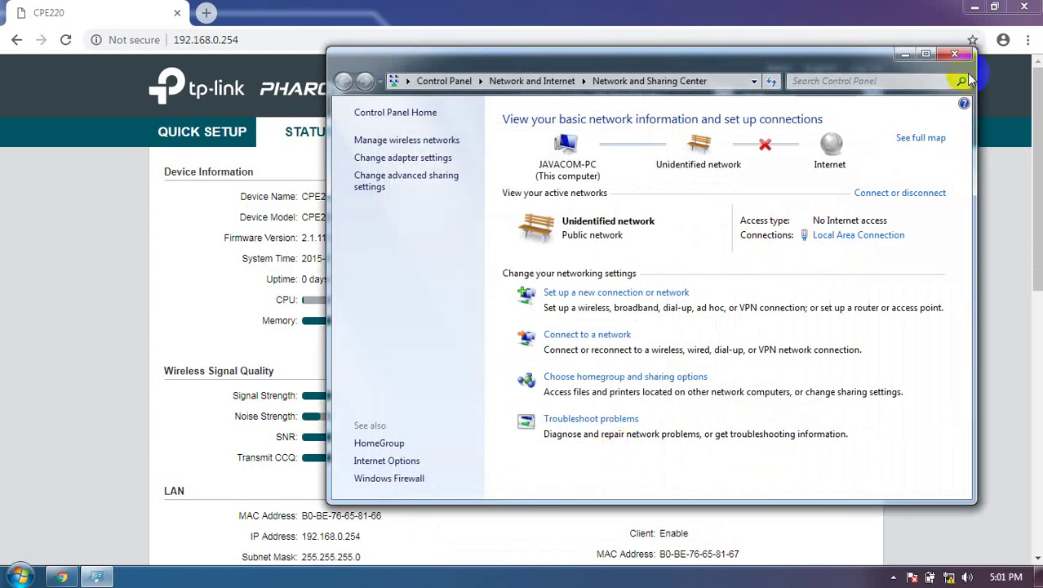
pyautogui.click(954, 54)
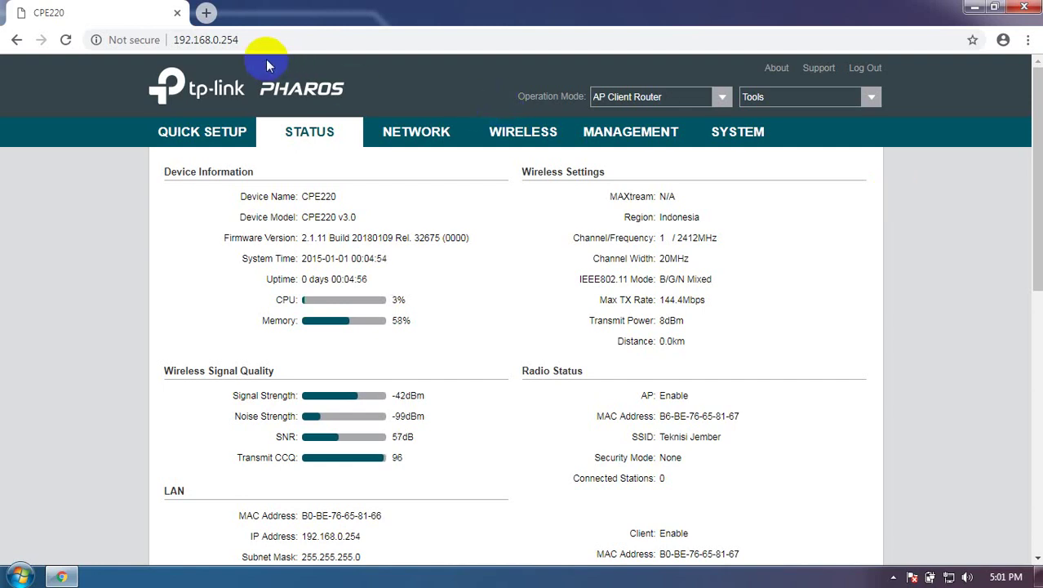
# Open a new Chrome tab beside the CPE220 status tab
pyautogui.click(206, 12)
# Load google.co.id in the browser and wait for it to time out
pyautogui.write('go')
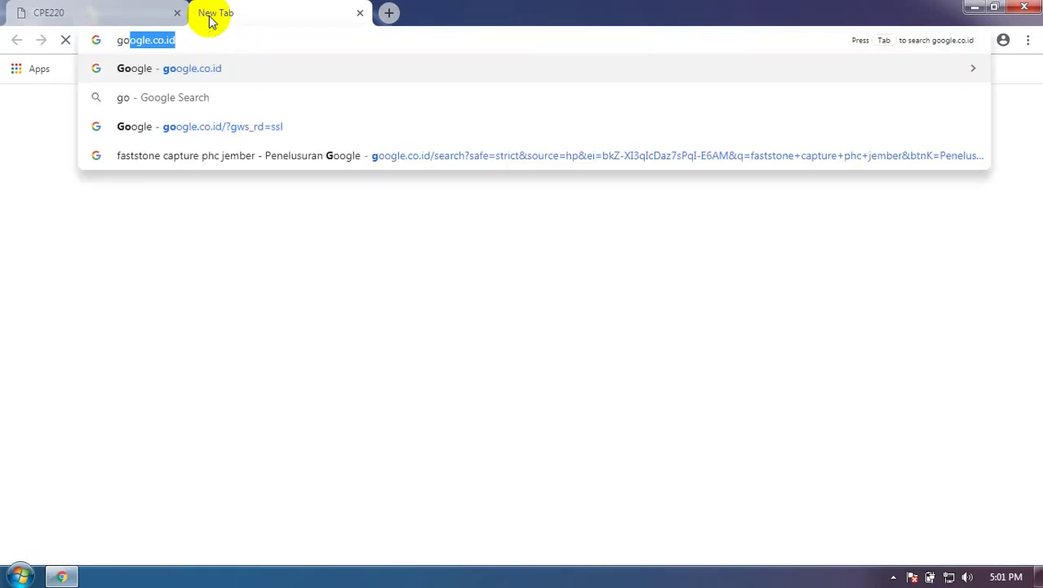
pyautogui.press('Return')
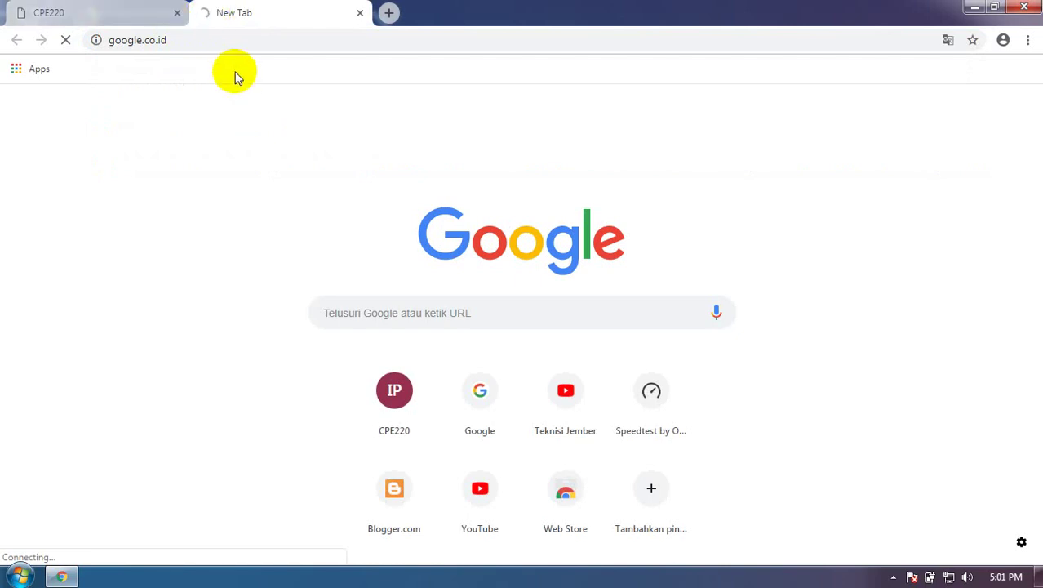
pyautogui.moveTo(948, 580)
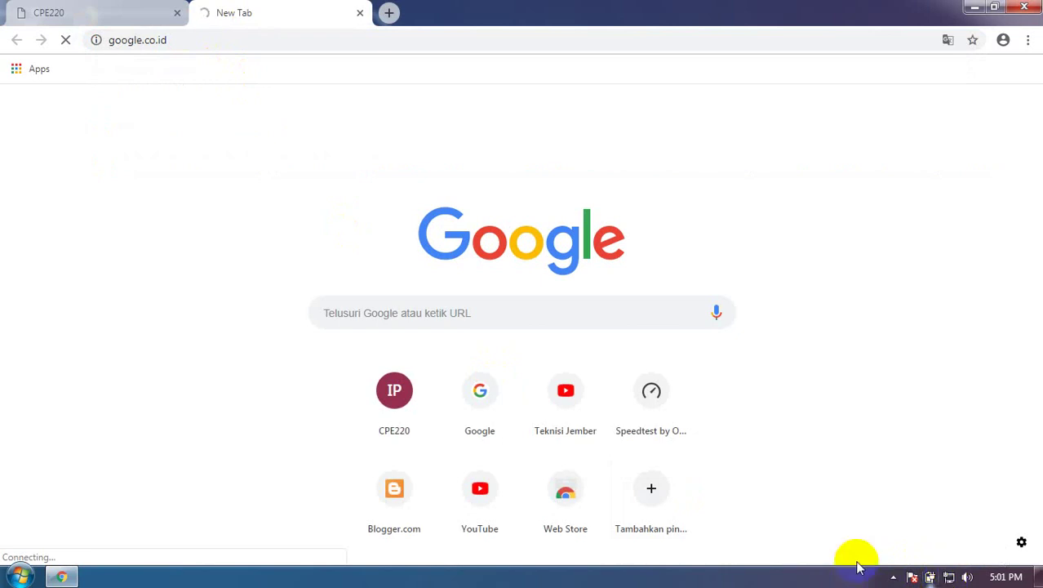
# Check the CPE220 router's NETWORK settings, then return to the google.co.id tab
pyautogui.click(96, 22)
pyautogui.click(403, 140)
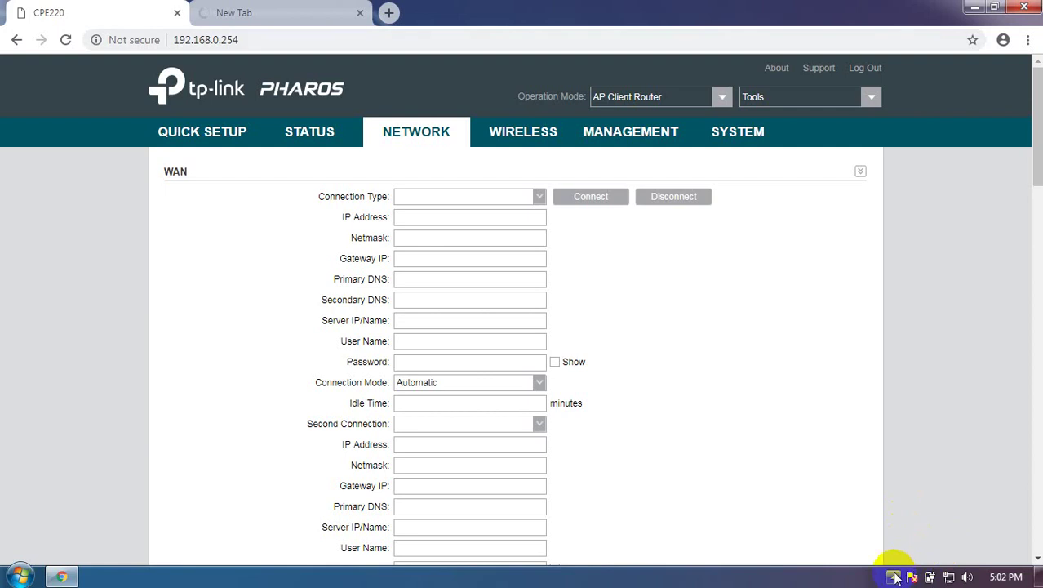
pyautogui.click(894, 577)
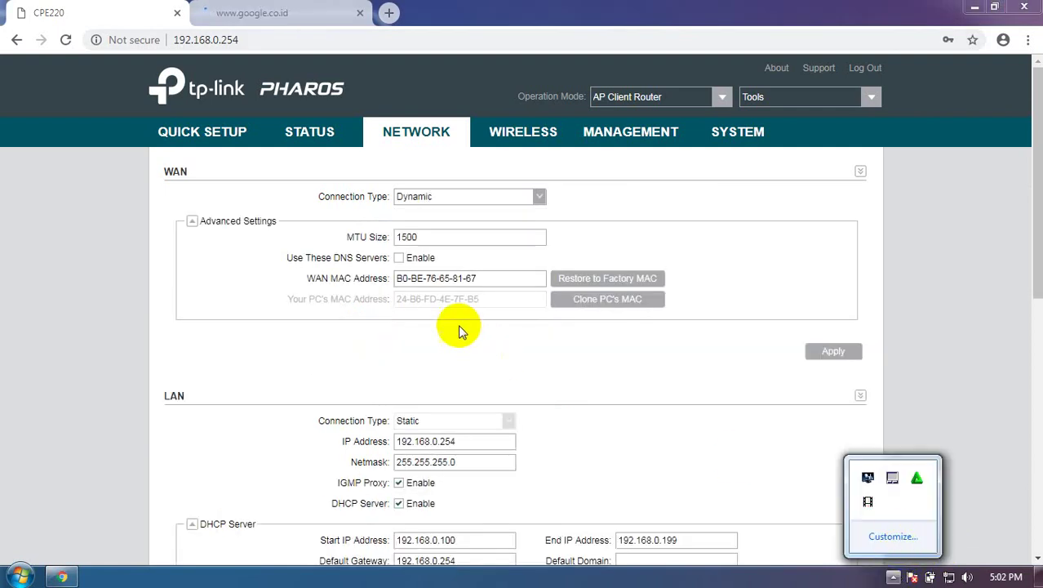
pyautogui.click(251, 14)
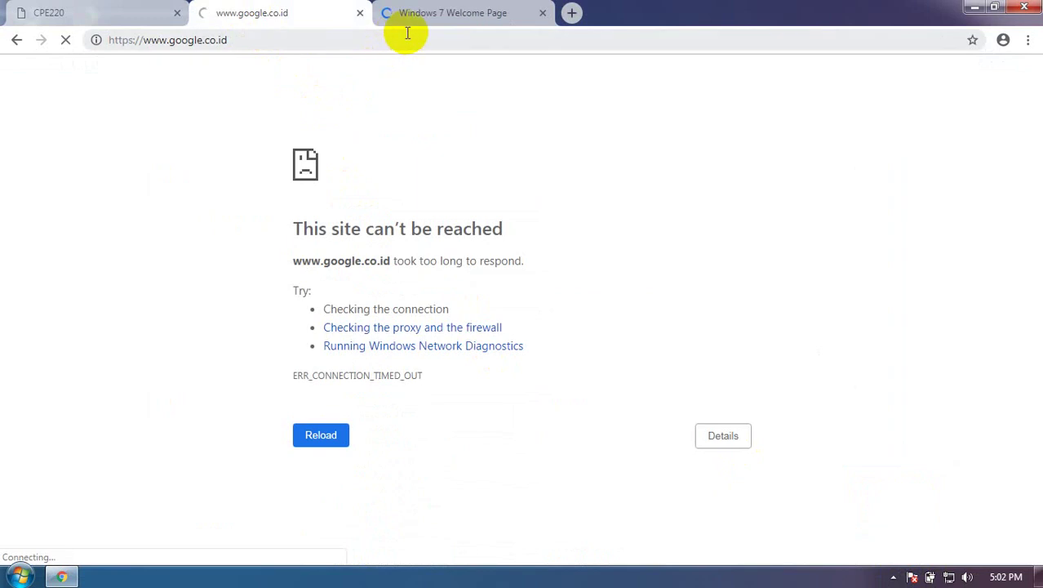
# Close the timed-out Google tab and enter the account username on the wifi.id login form, moving to Password
pyautogui.click(360, 14)
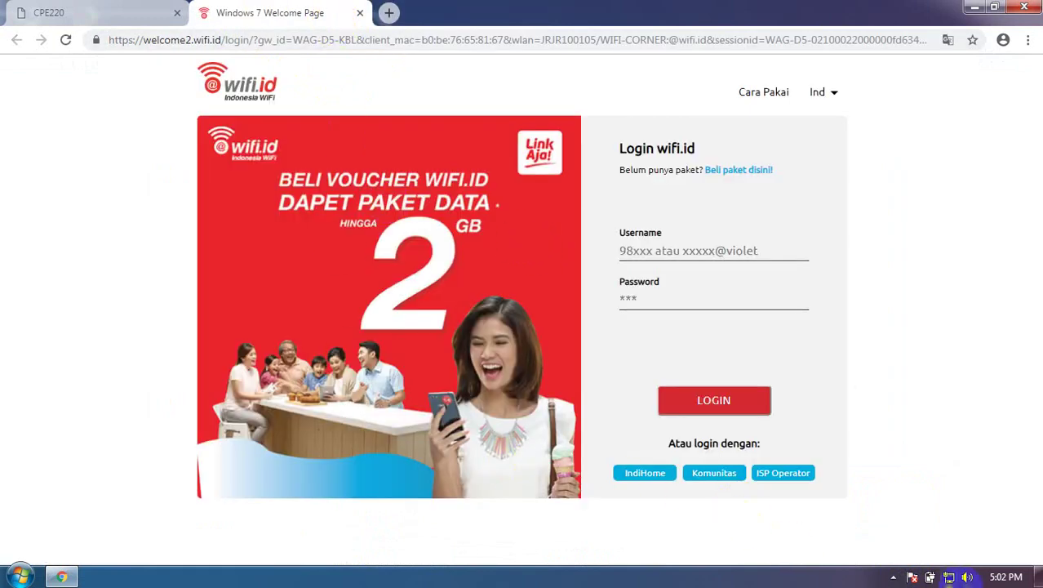
pyautogui.click(623, 248)
pyautogui.click(624, 289)
pyautogui.click(623, 251)
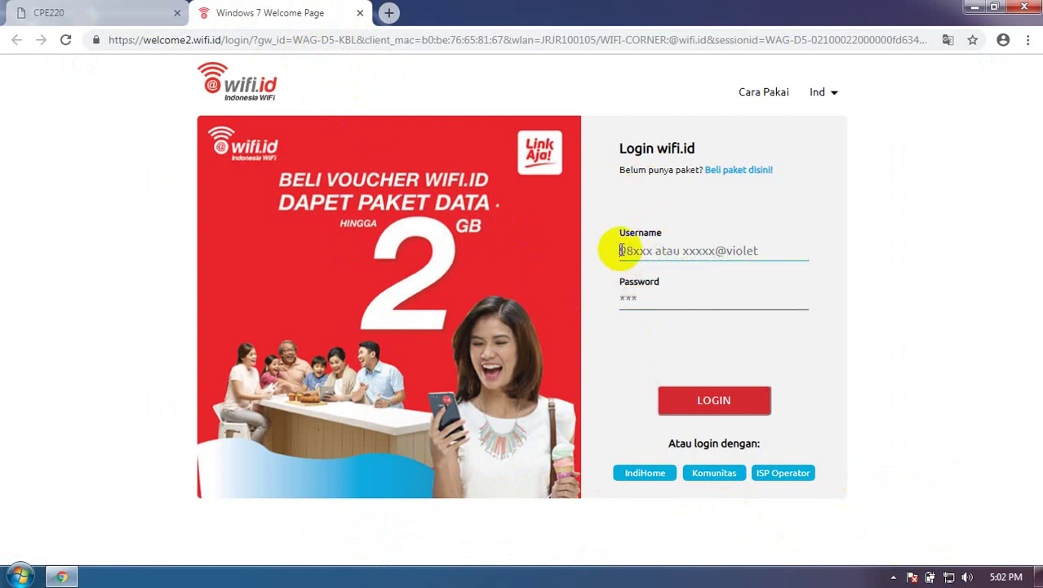
pyautogui.click(895, 578)
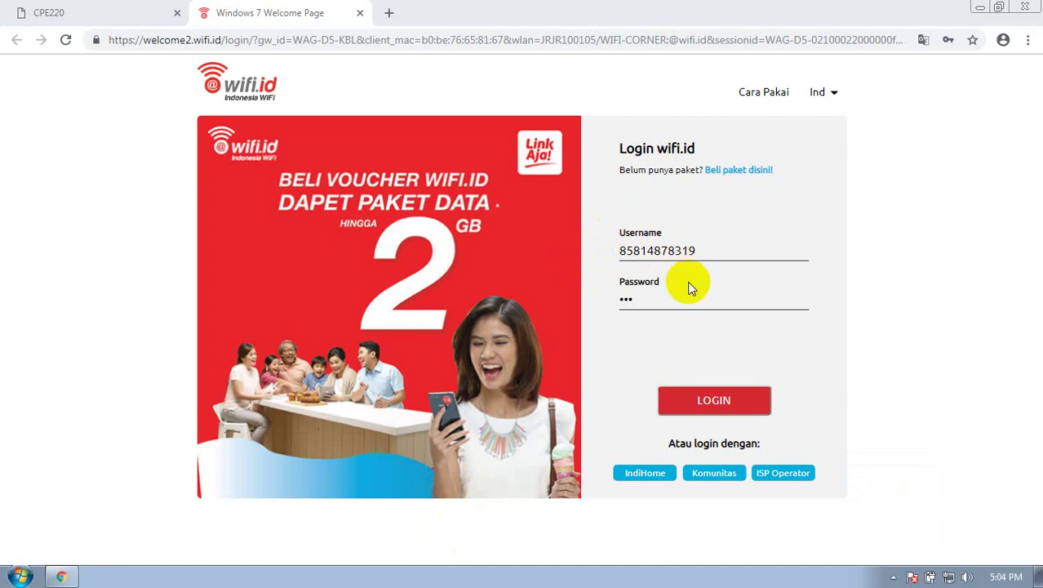
pyautogui.doubleClick(657, 253)
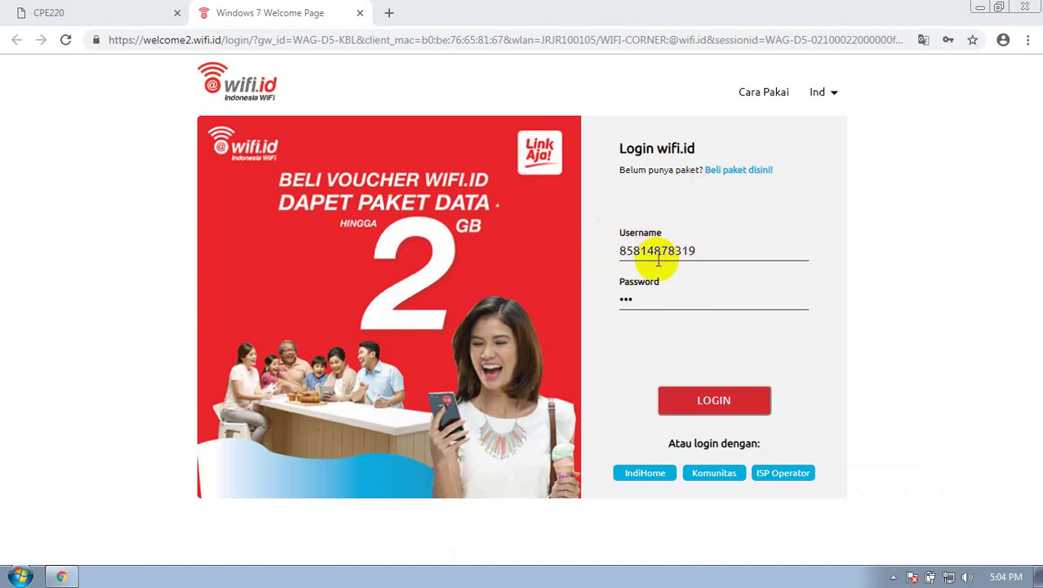
pyautogui.press('Tab')
# Start loading facebook.com in a new tab, then submit the wifi.id portal login
pyautogui.click(390, 13)
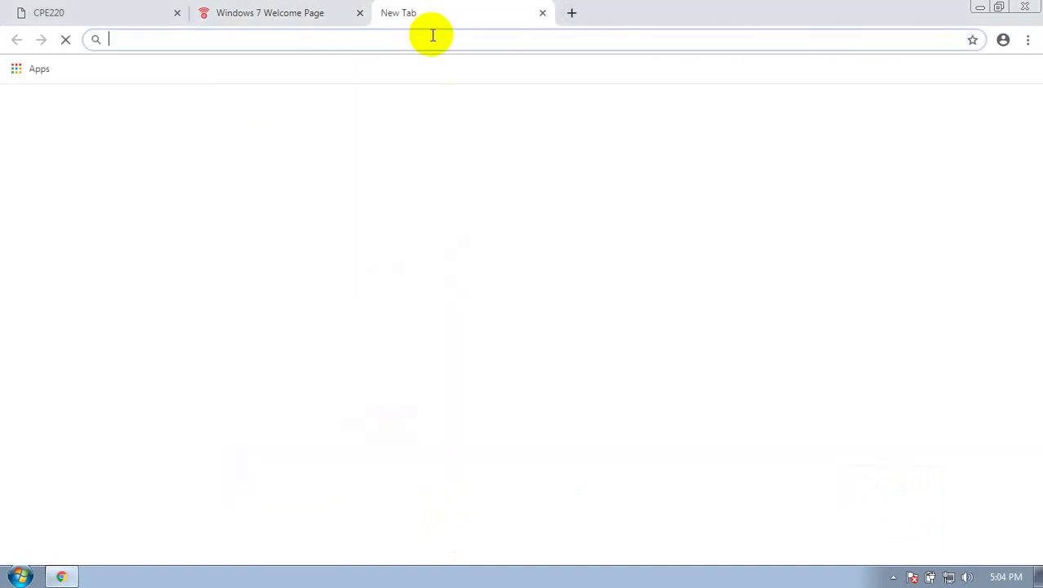
pyautogui.write('fac')
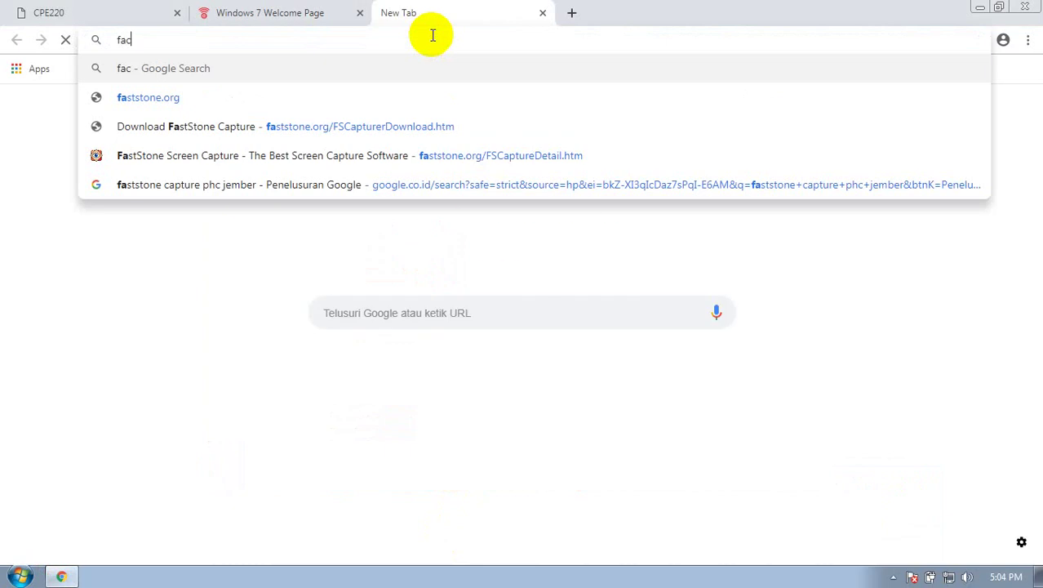
pyautogui.write('ebook.com')
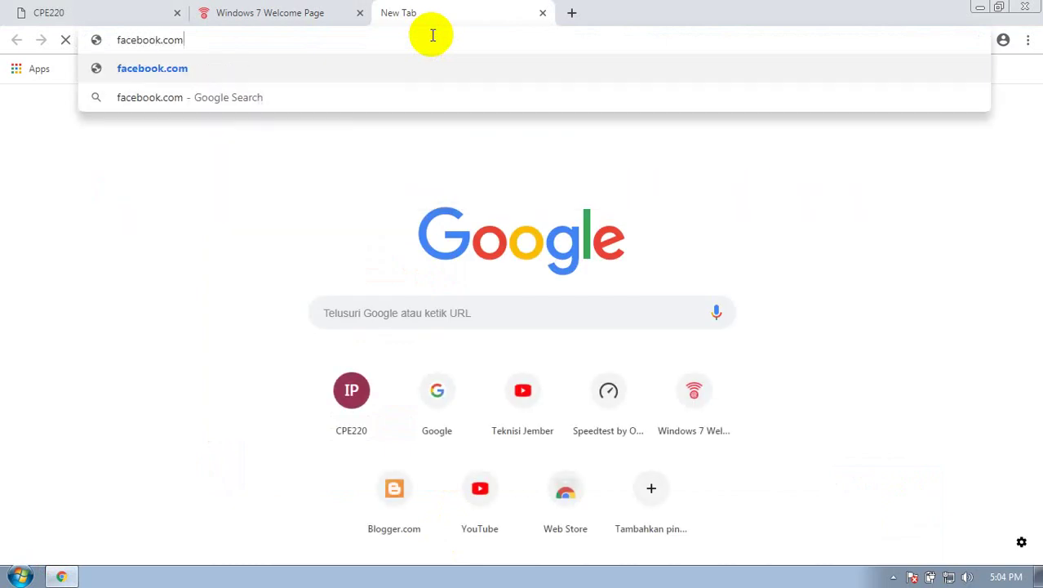
pyautogui.press('Return')
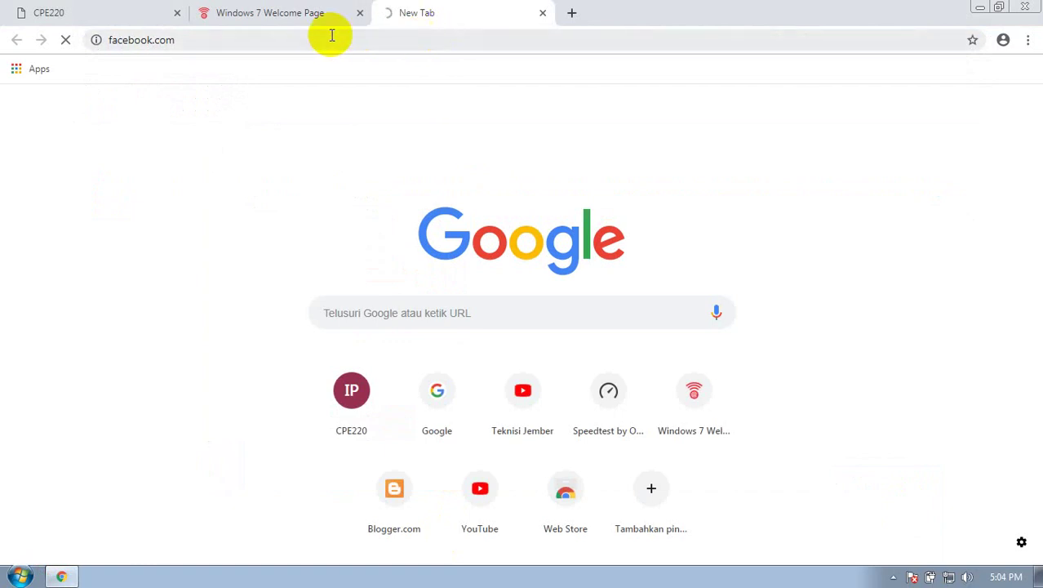
pyautogui.click(269, 12)
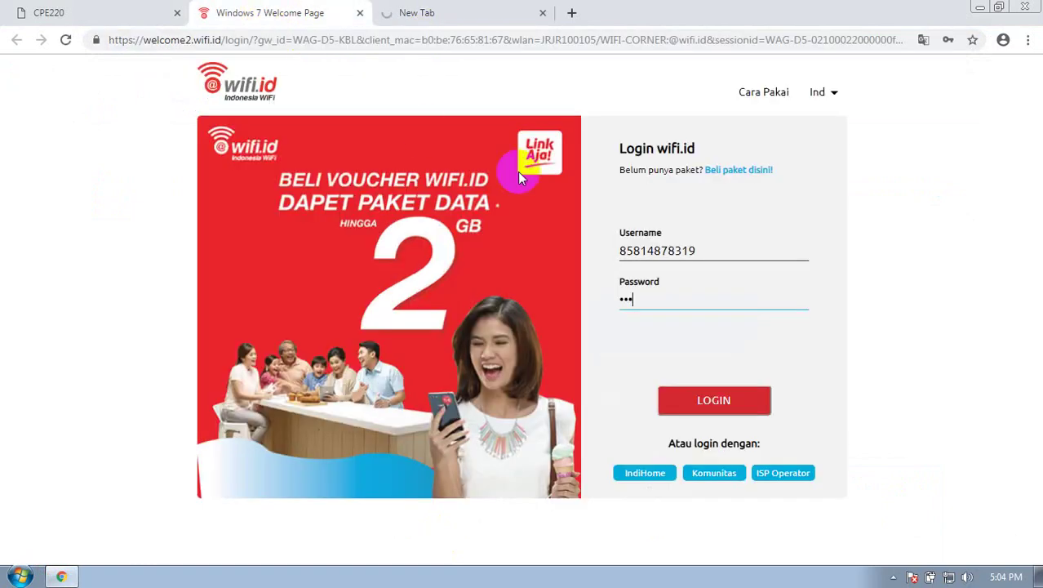
pyautogui.click(720, 408)
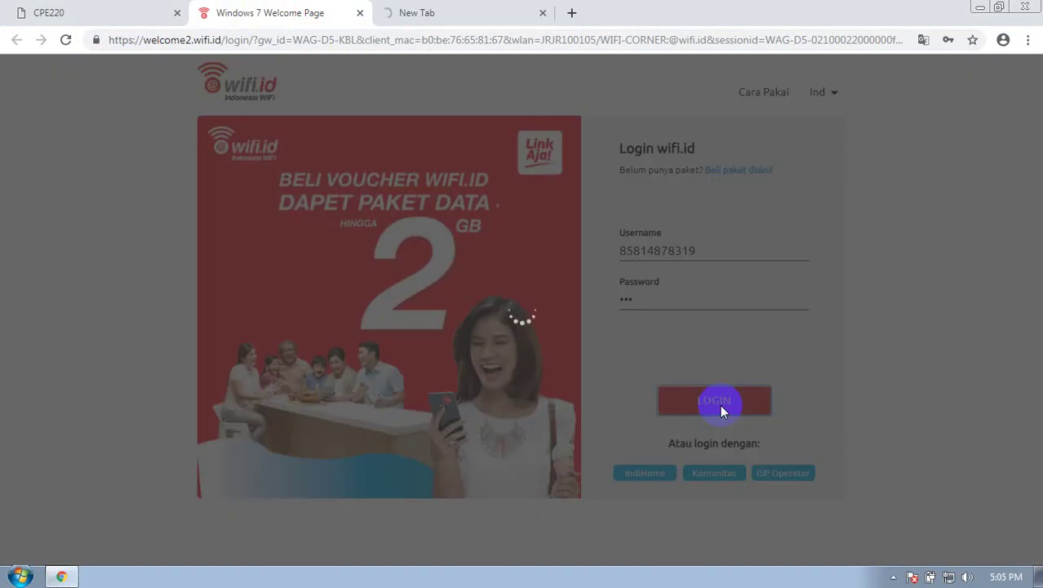